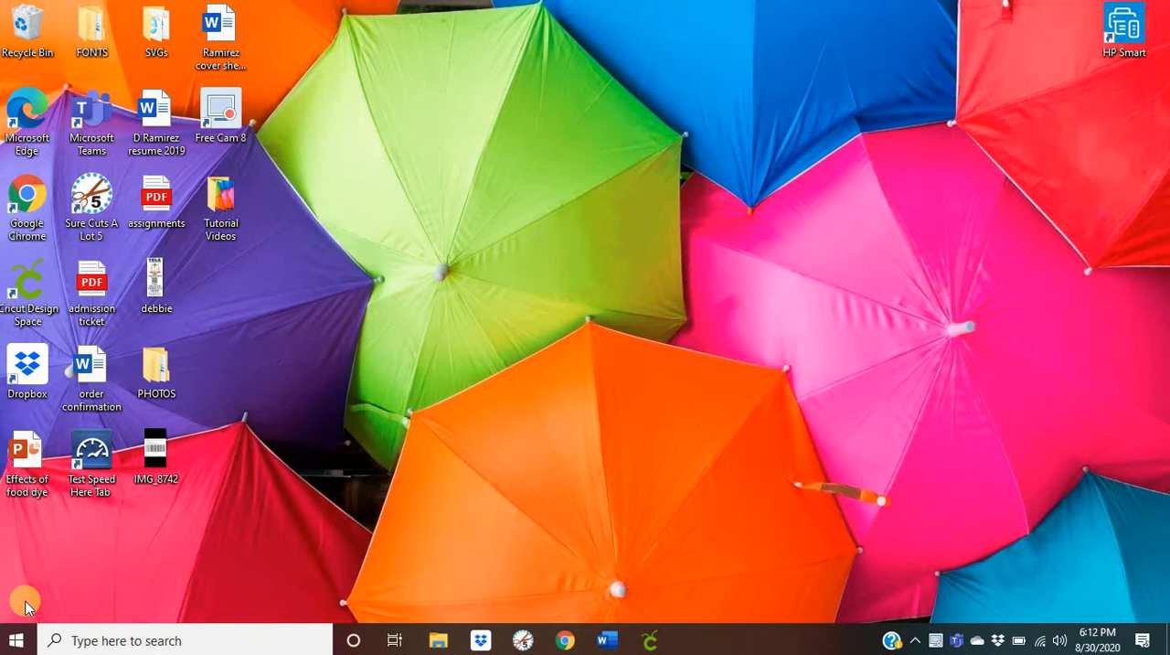
- Search Google in Chrome for "daisies images", filter the images by "beautiful", and preview the VectorStock daisies and lavender bouquet
{"action": "left_click", "coordinate": [566, 640]}
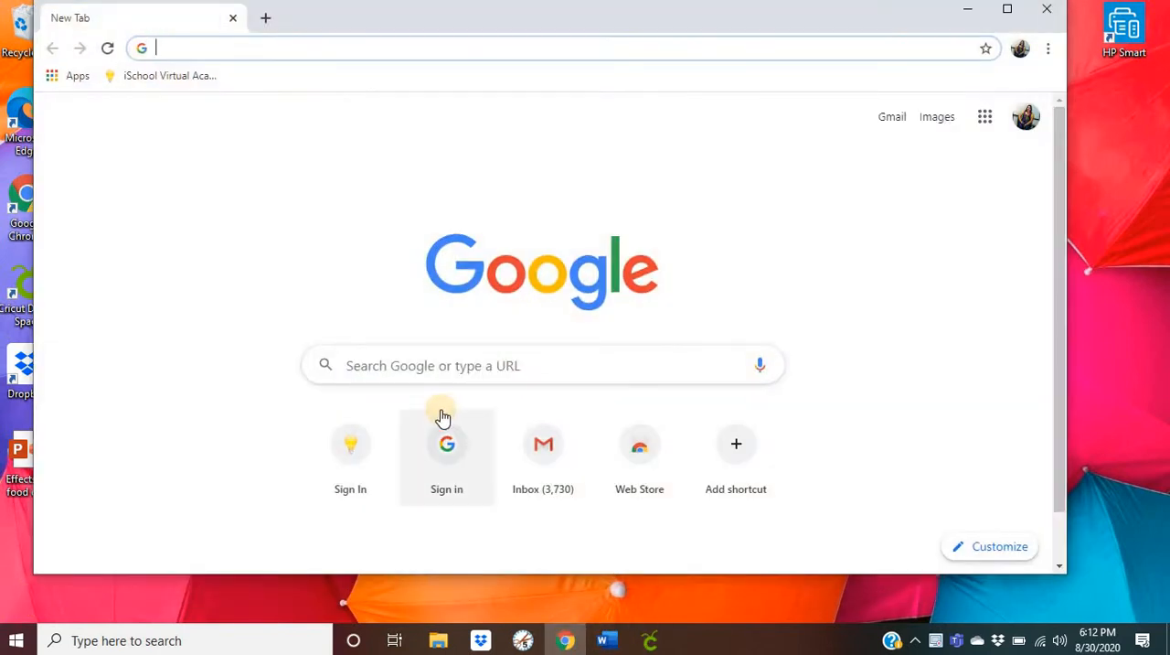
{"action": "left_click", "coordinate": [383, 365]}
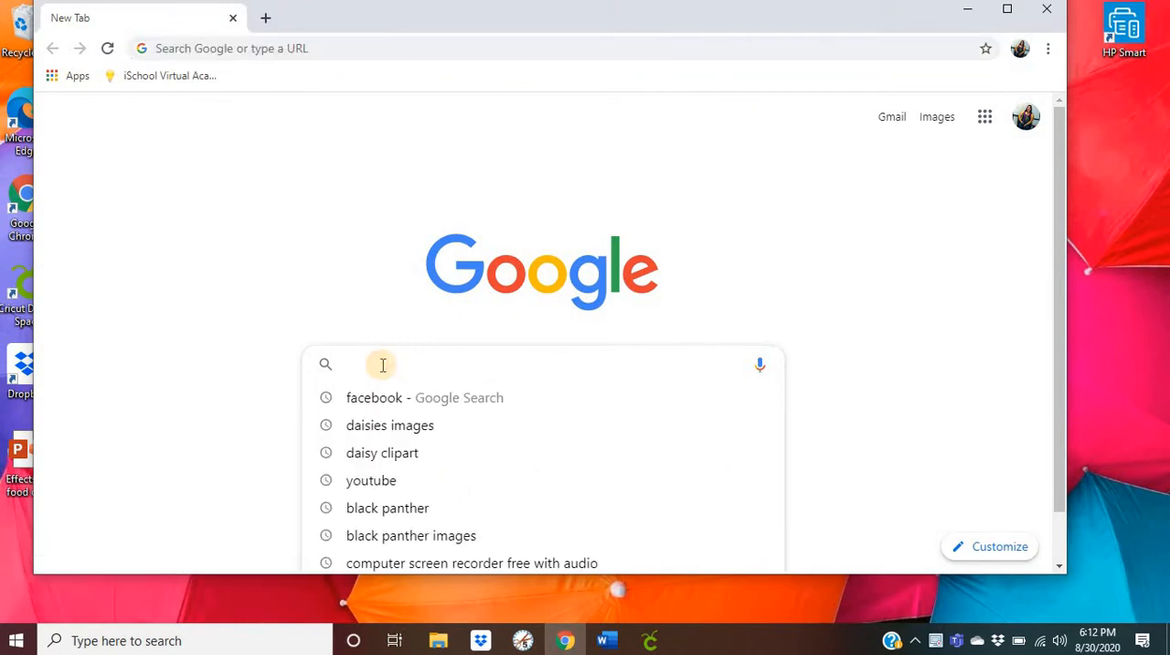
{"action": "left_click", "coordinate": [368, 433]}
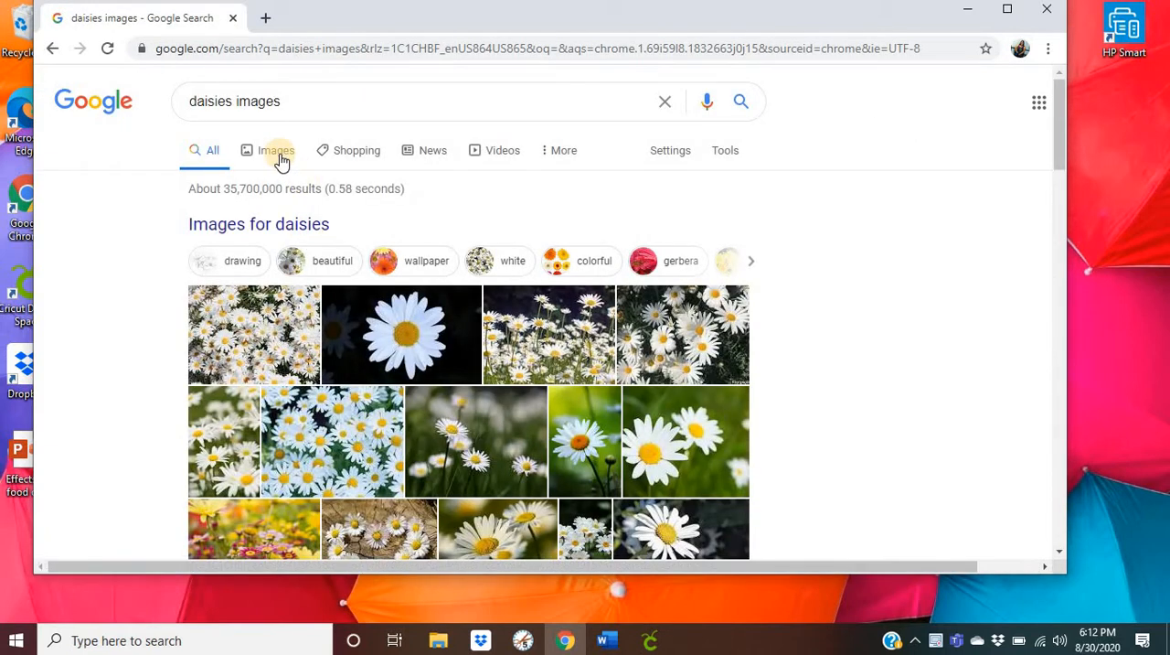
{"action": "left_click", "coordinate": [308, 255]}
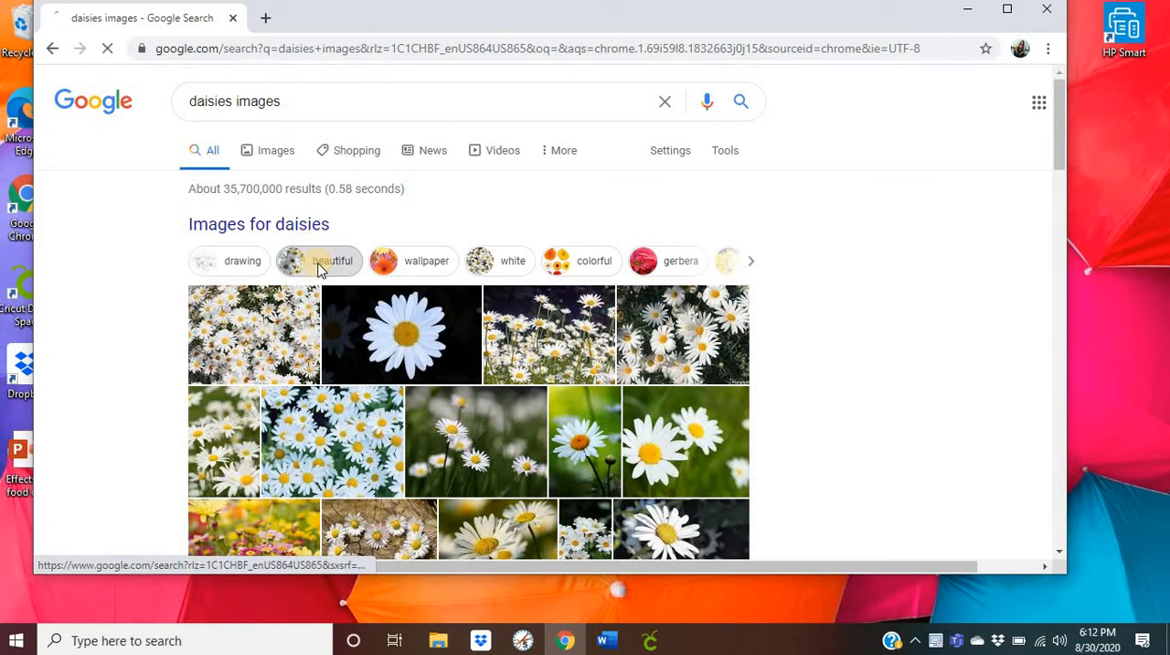
{"action": "left_click", "coordinate": [1008, 8]}
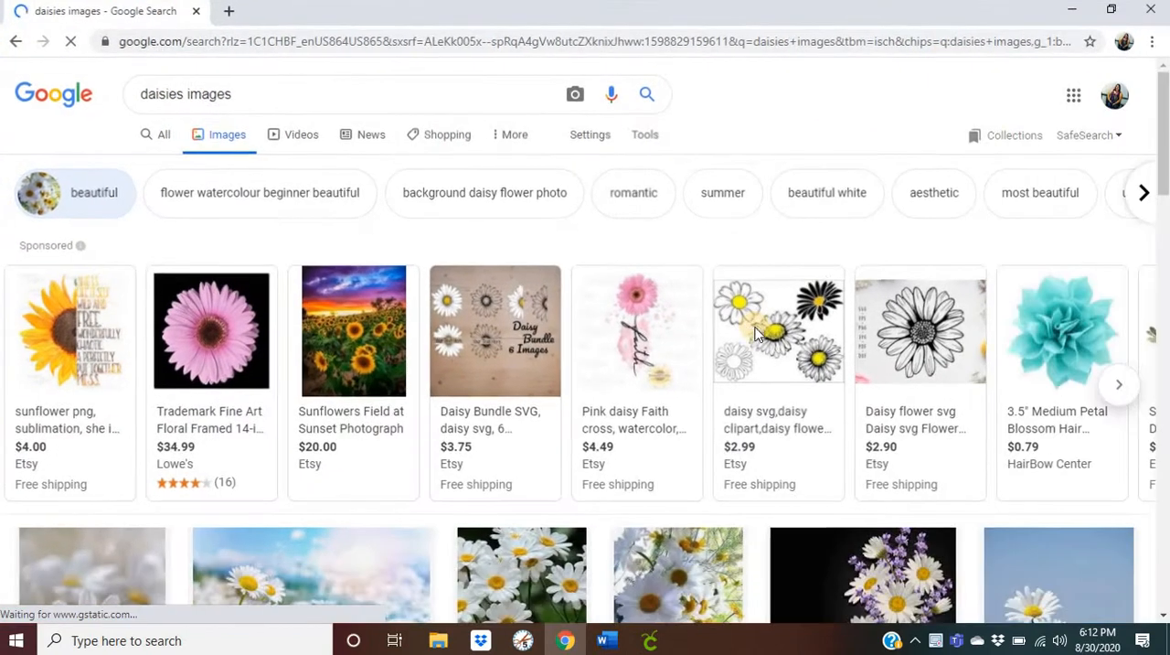
{"action": "scroll", "coordinate": [853, 366], "scroll_direction": "down", "scroll_amount": 3}
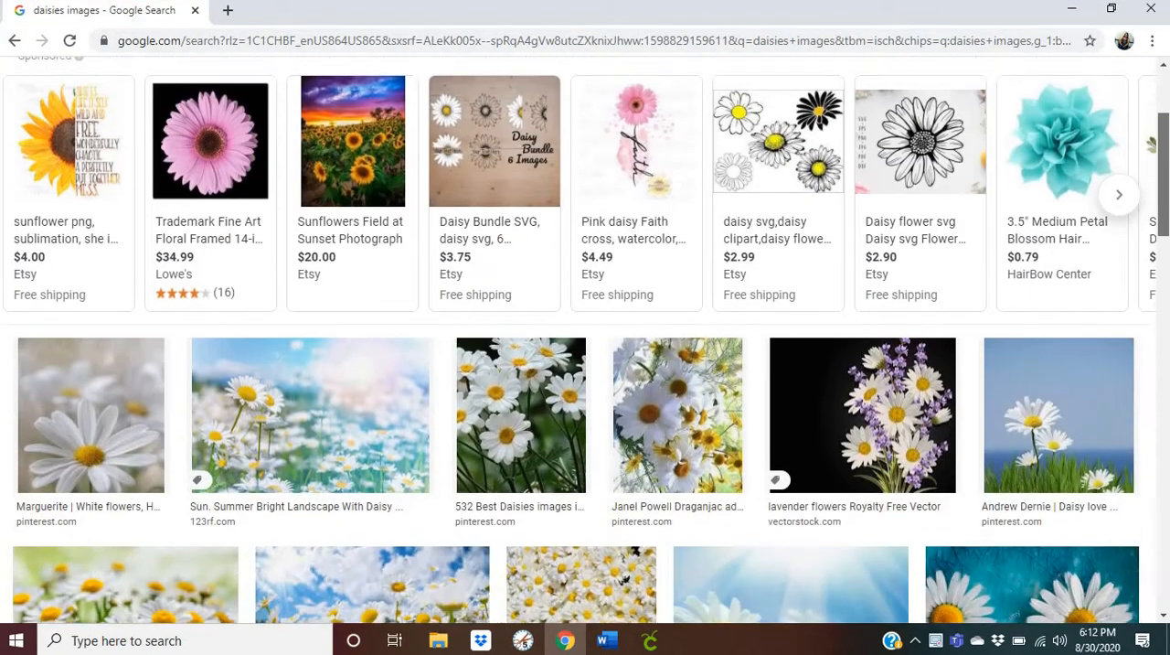
{"action": "left_click", "coordinate": [853, 366]}
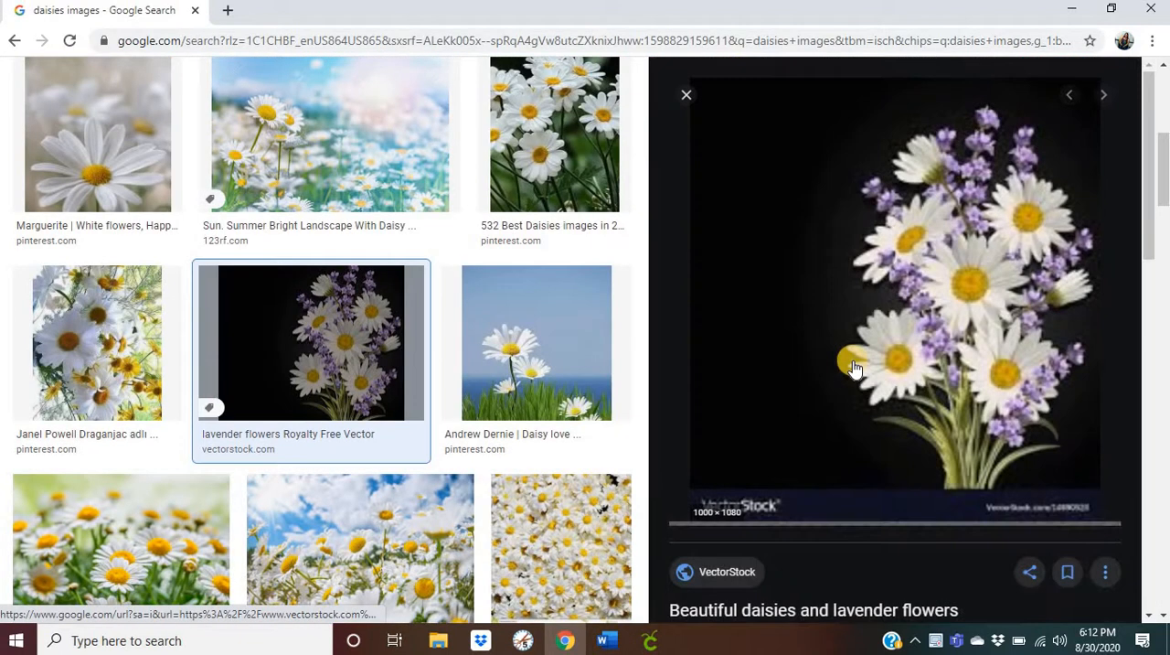
{"action": "right_click", "coordinate": [908, 271]}
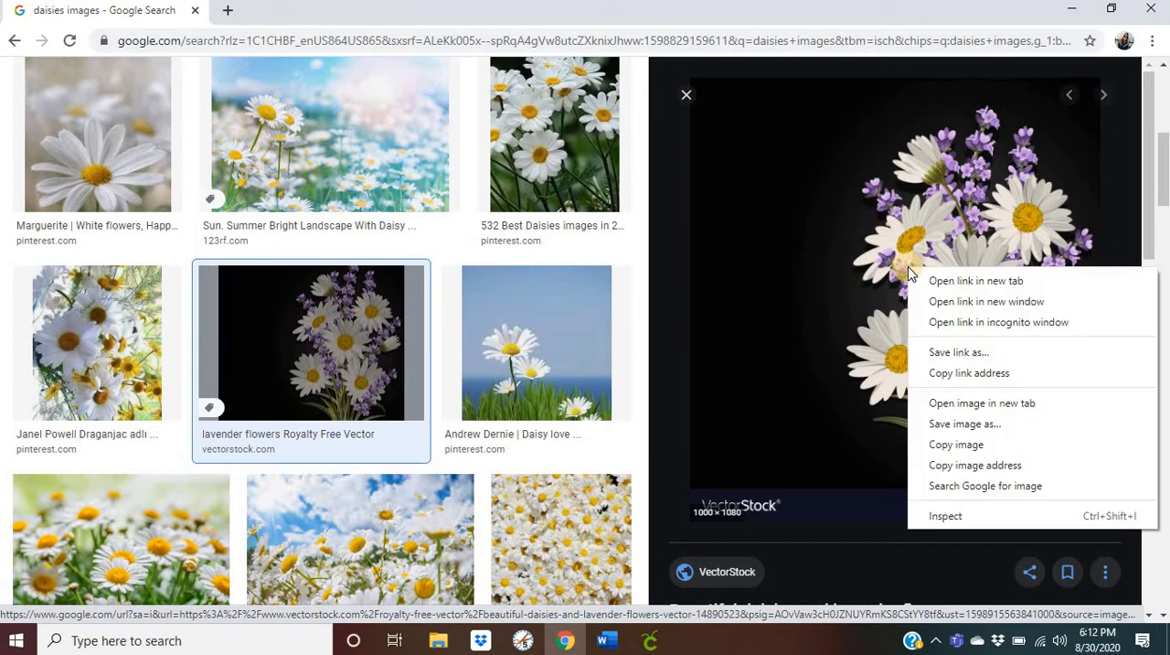
{"action": "left_click", "coordinate": [976, 432]}
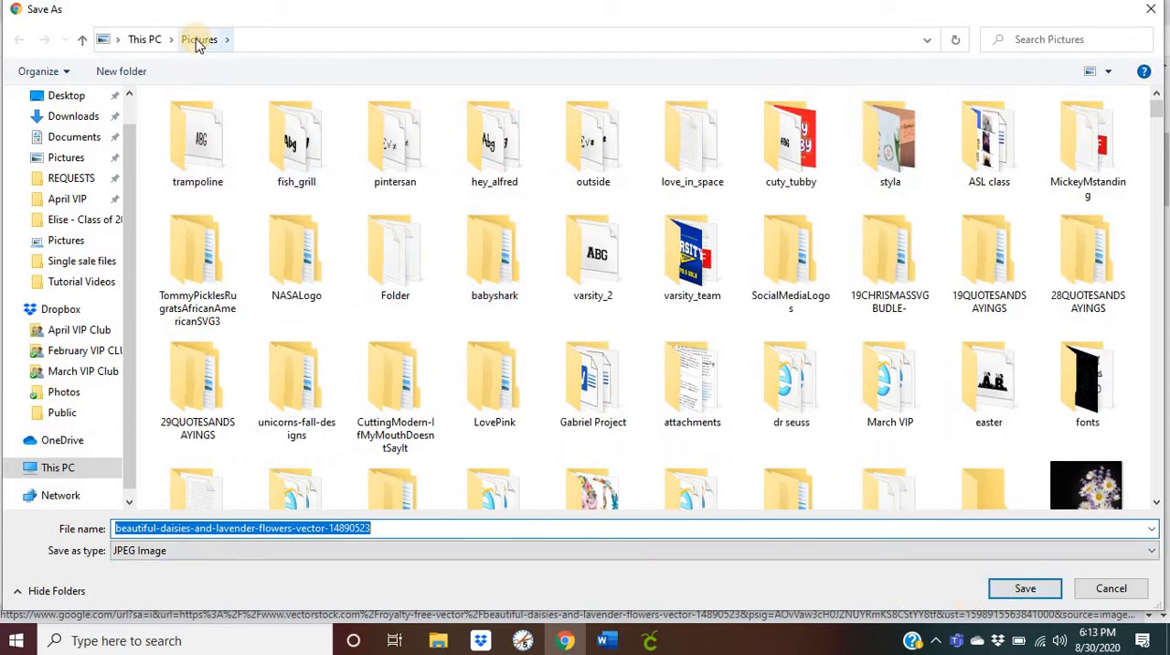
{"action": "left_click", "coordinate": [1020, 593]}
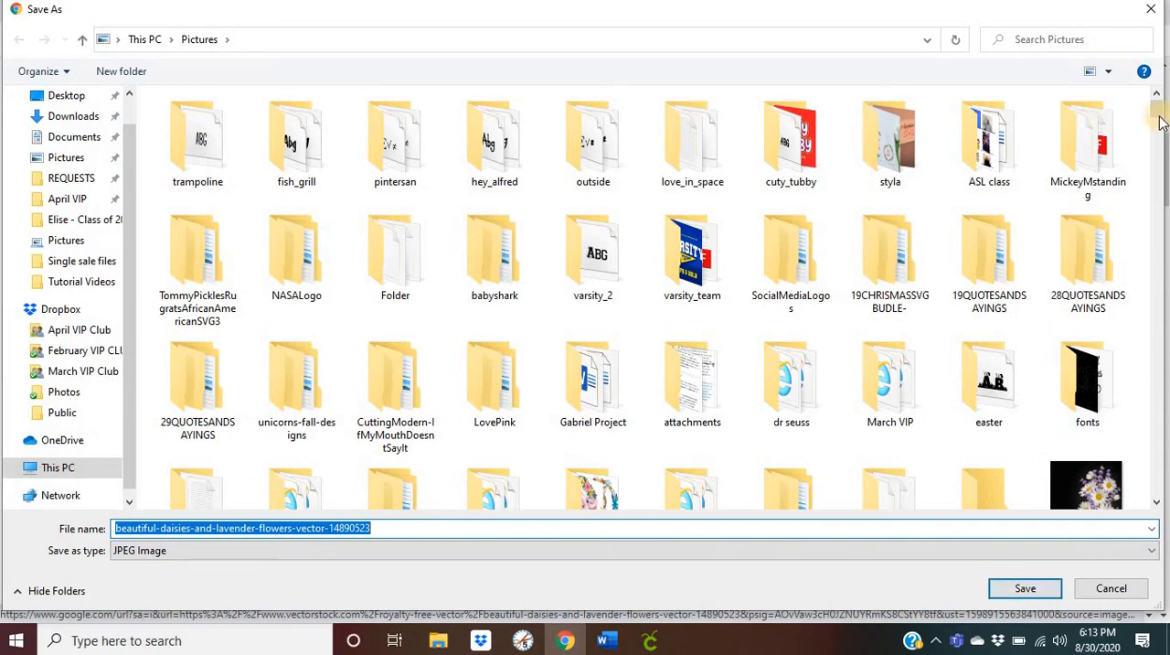
{"action": "scroll", "coordinate": [1159, 119], "scroll_direction": "down", "scroll_amount": 1}
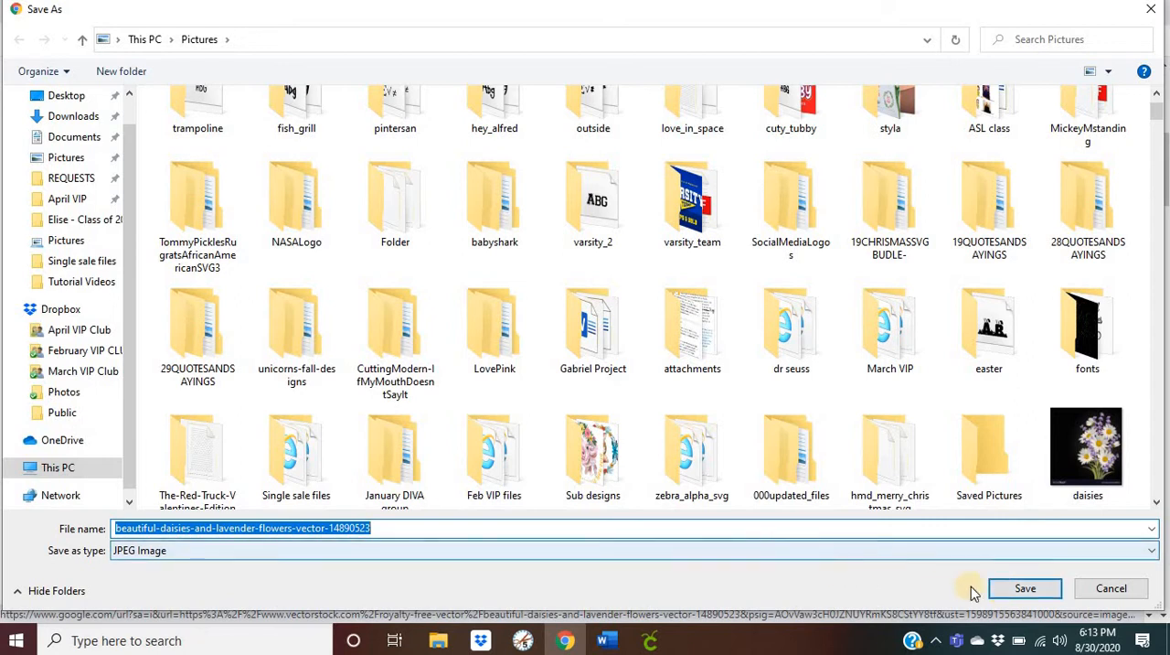
{"action": "left_click", "coordinate": [1113, 592]}
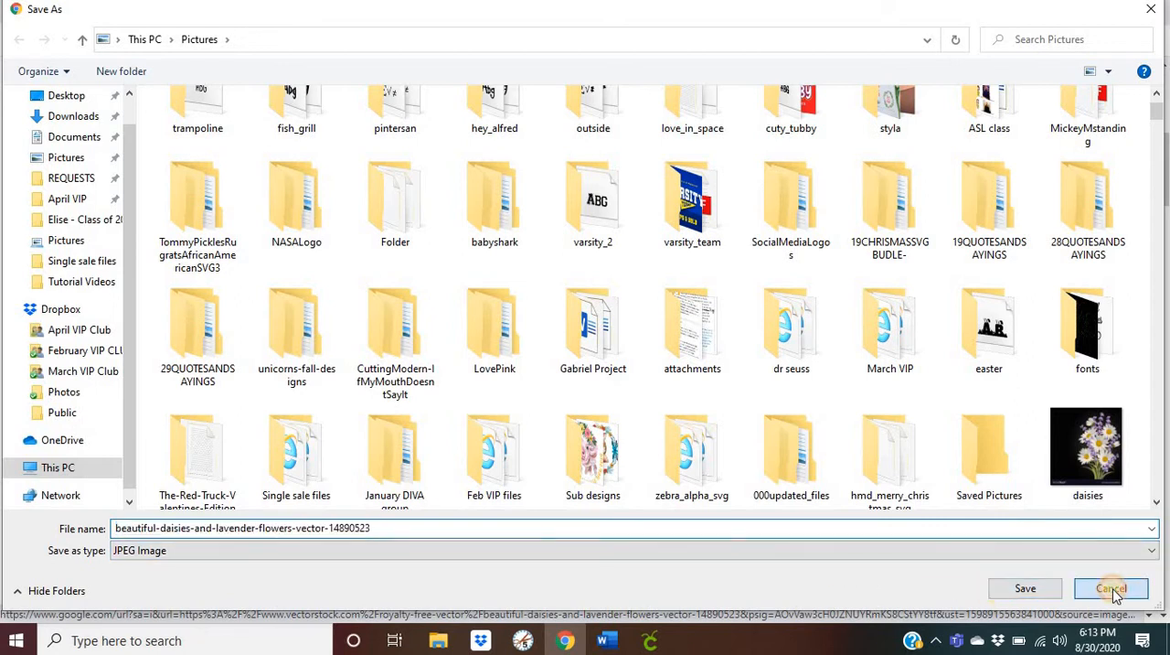
- Switch to Cricut Design Space, start a new project, and browse the computer for an image to upload
{"action": "left_click", "coordinate": [650, 640]}
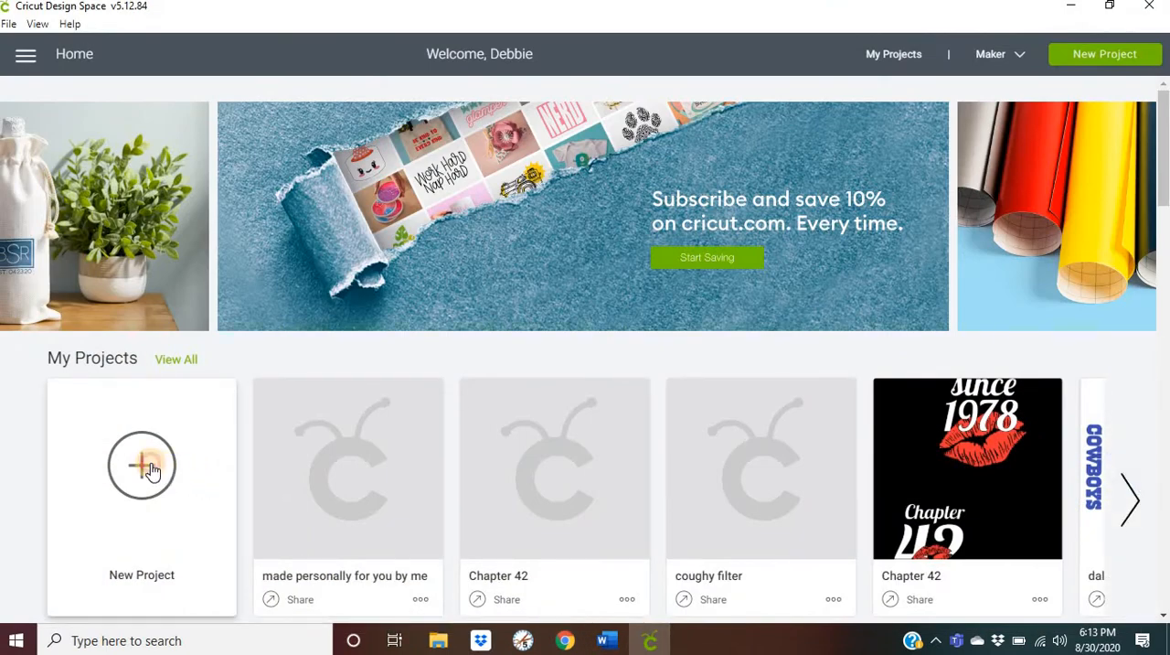
{"action": "left_click", "coordinate": [146, 466]}
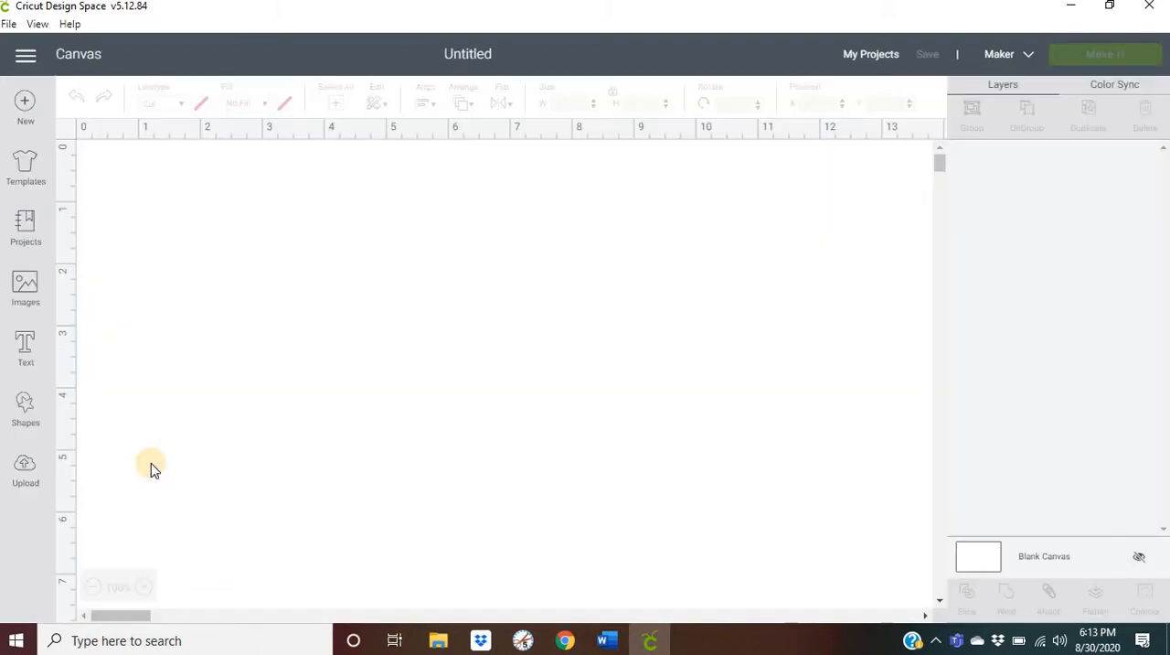
{"action": "left_click", "coordinate": [32, 470]}
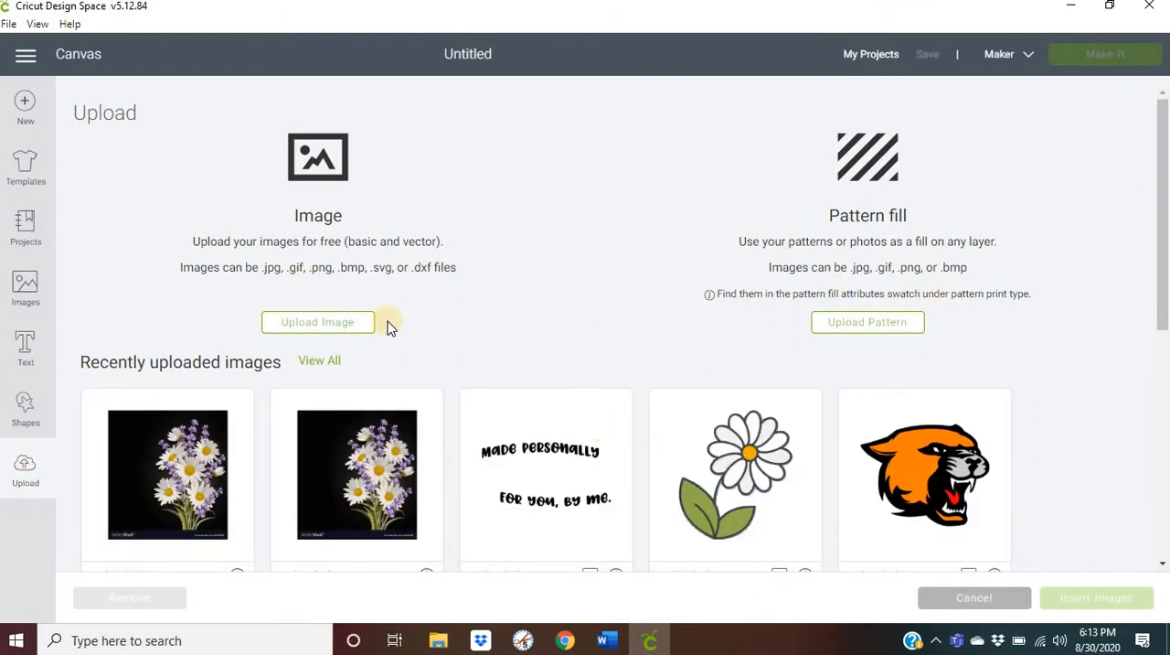
{"action": "left_click", "coordinate": [326, 325]}
{"action": "left_click", "coordinate": [559, 332]}
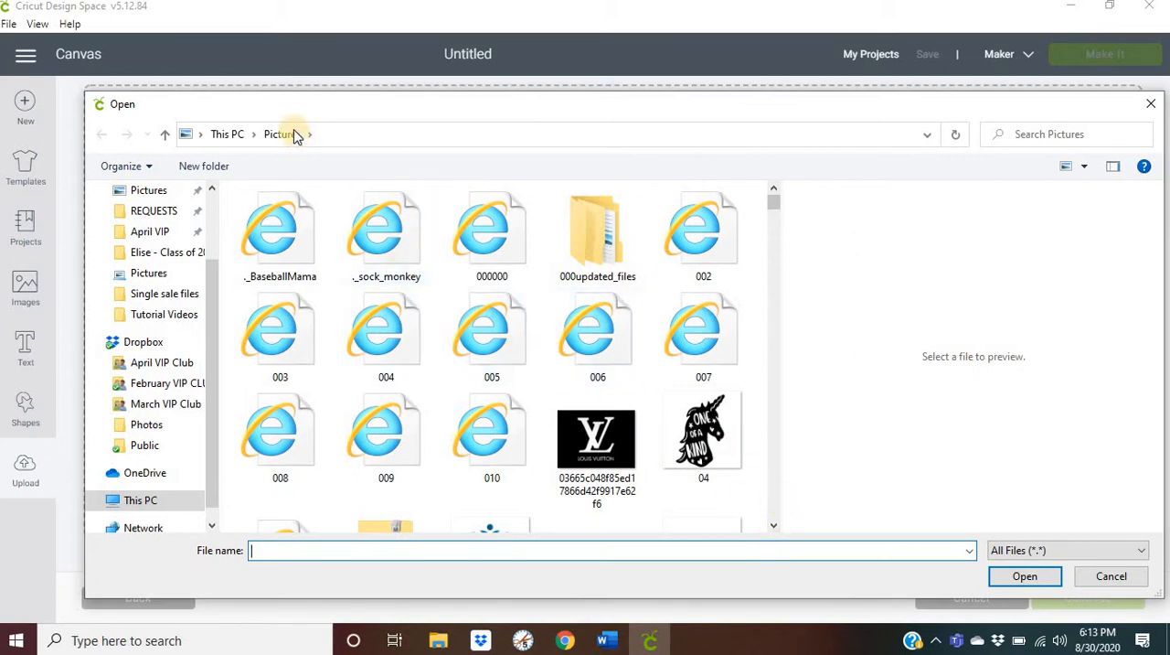
- Search the Pictures folder for "dais" and open the daisies bouquet image for upload
{"action": "scroll", "coordinate": [209, 324], "scroll_direction": "up", "scroll_amount": 3}
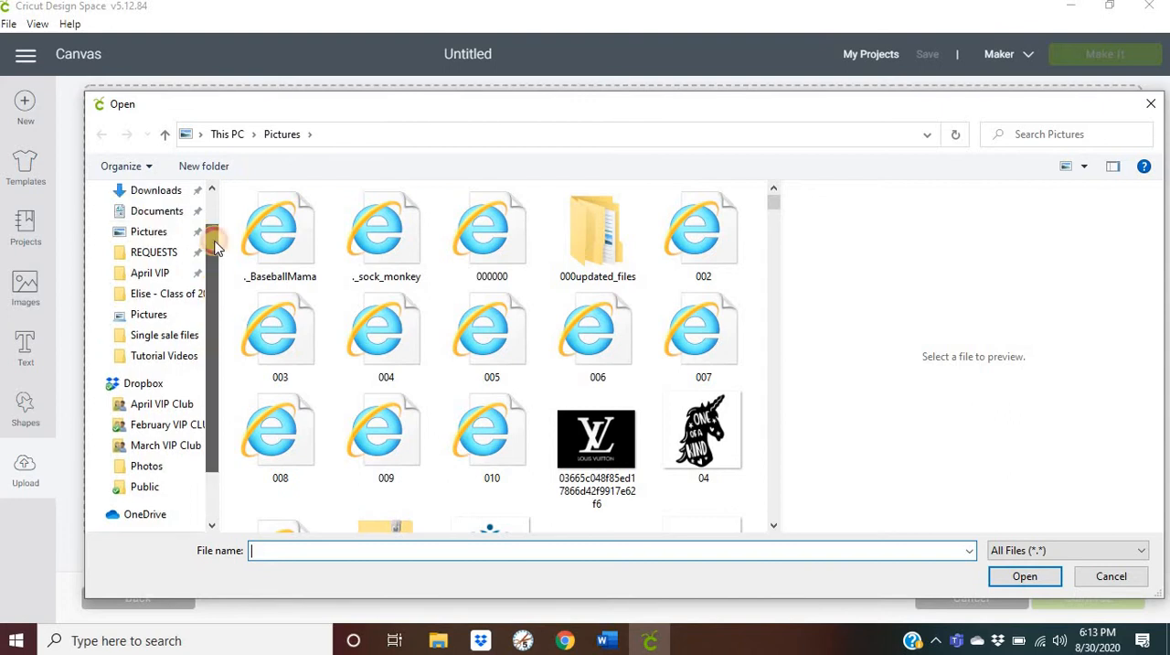
{"action": "left_click", "coordinate": [145, 289]}
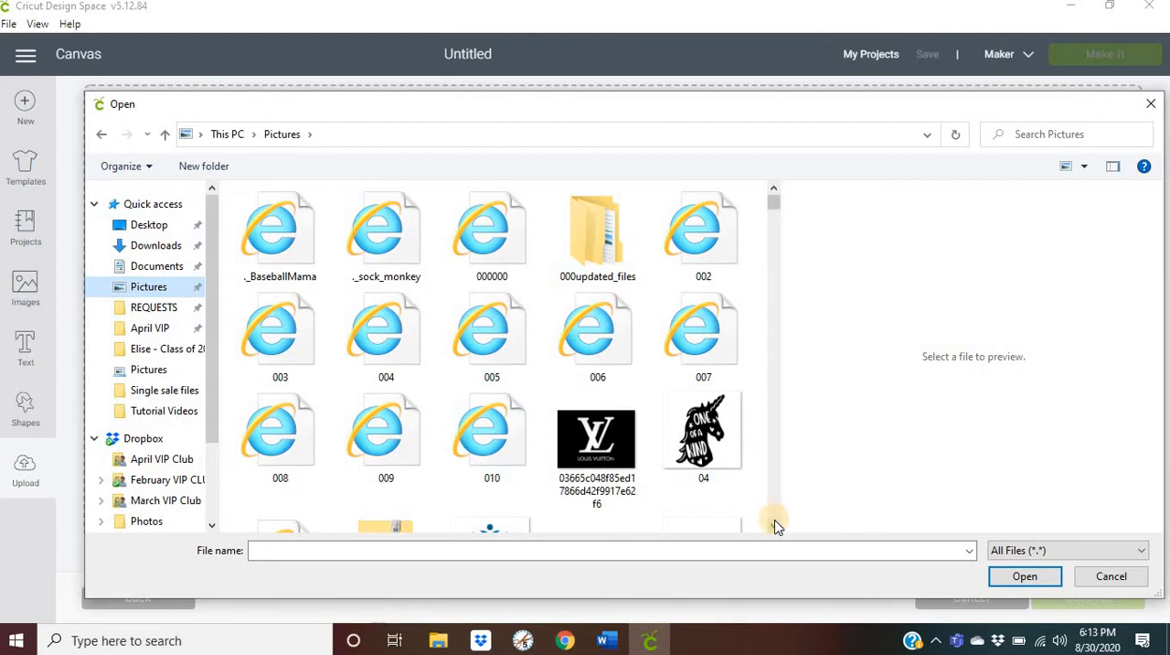
{"action": "scroll", "coordinate": [775, 528], "scroll_direction": "down", "scroll_amount": 3}
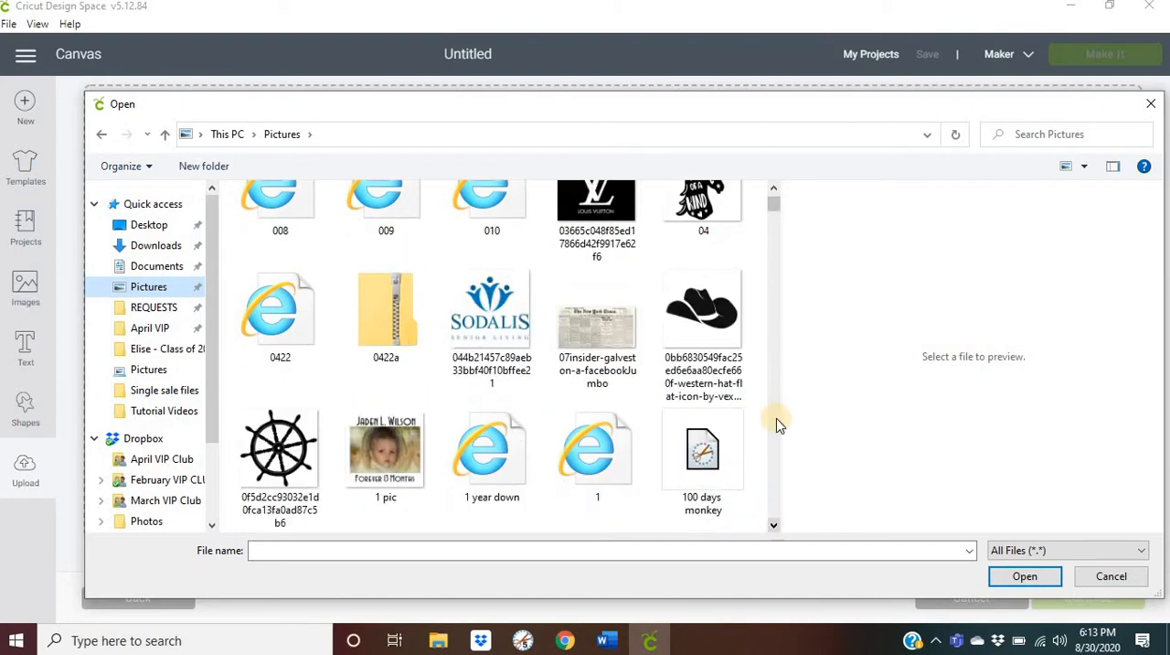
{"action": "scroll", "coordinate": [777, 193], "scroll_direction": "up", "scroll_amount": 3}
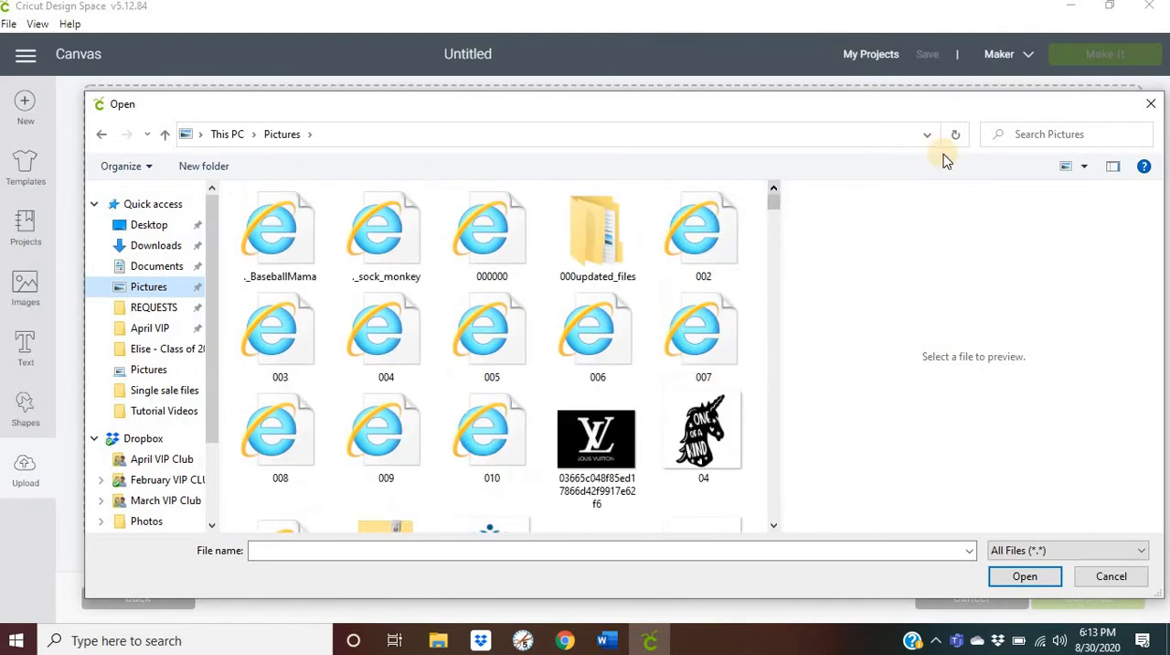
{"action": "left_click", "coordinate": [1026, 136]}
{"action": "type", "text": "da"}
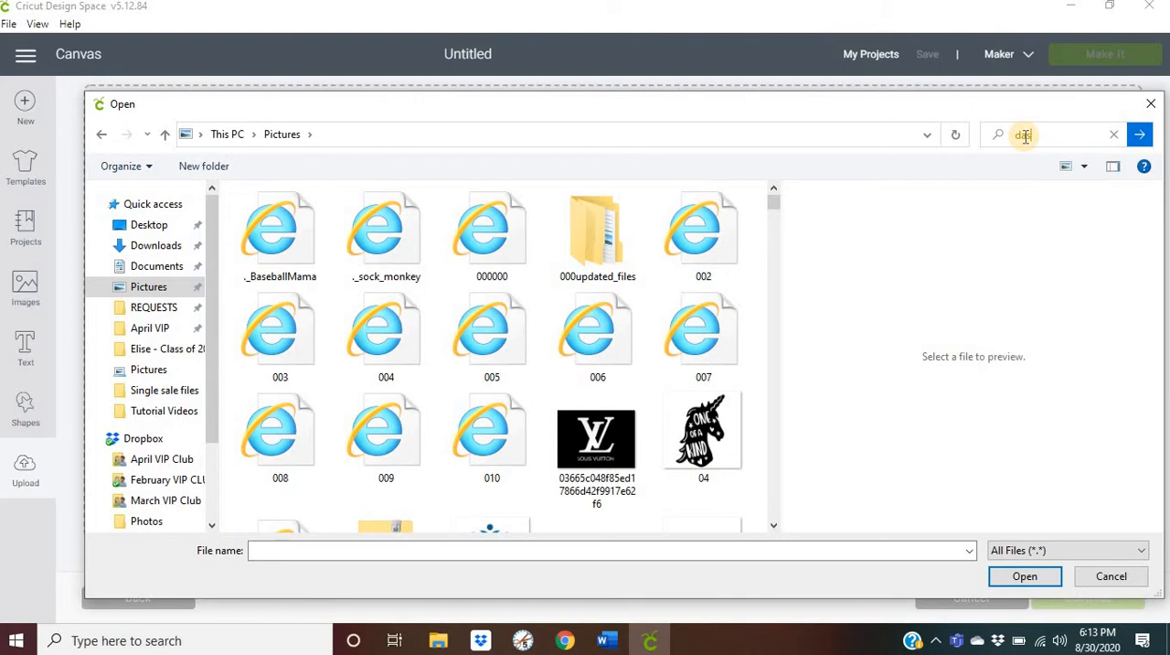
{"action": "type", "text": "ais"}
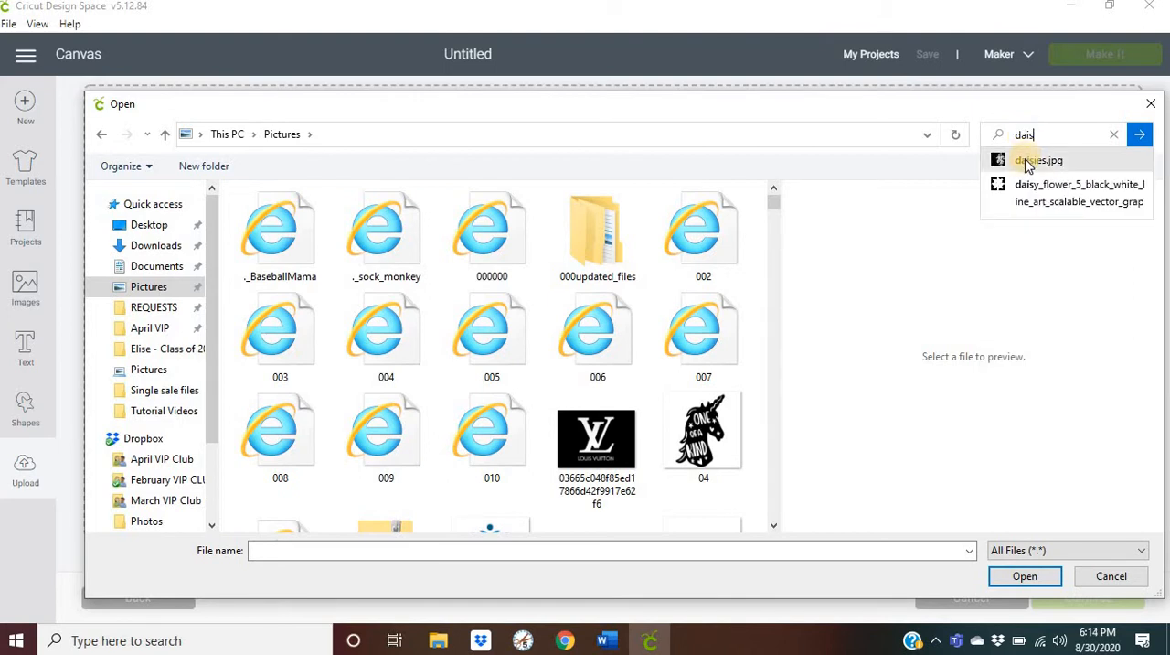
{"action": "left_click", "coordinate": [1027, 163]}
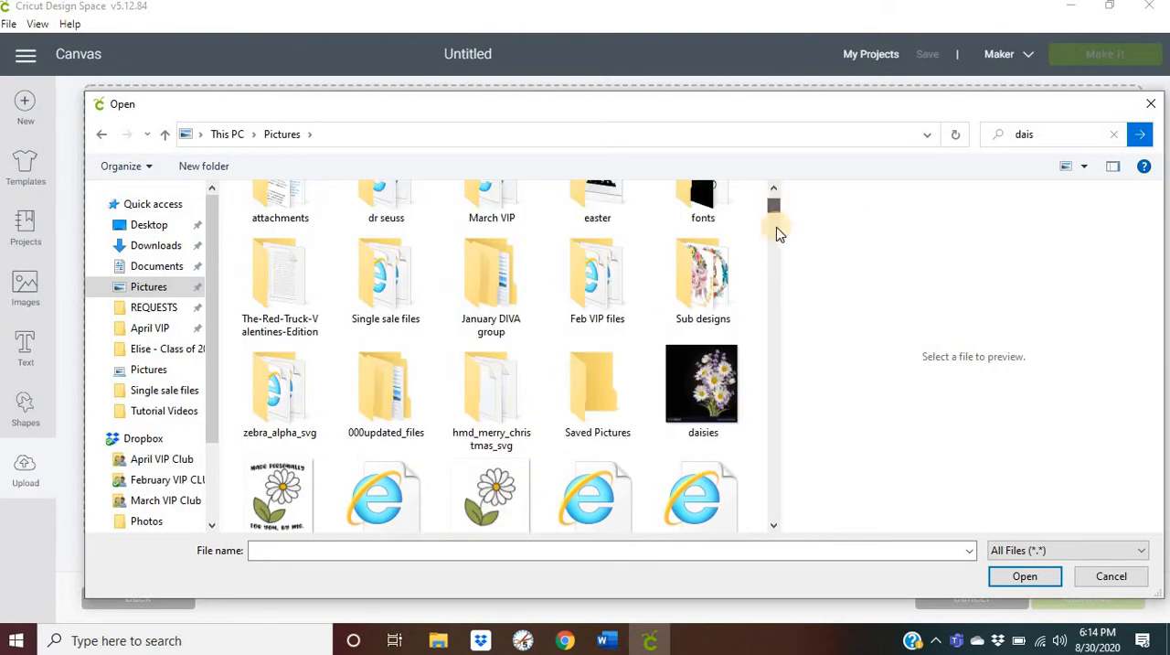
{"action": "double_click", "coordinate": [715, 388]}
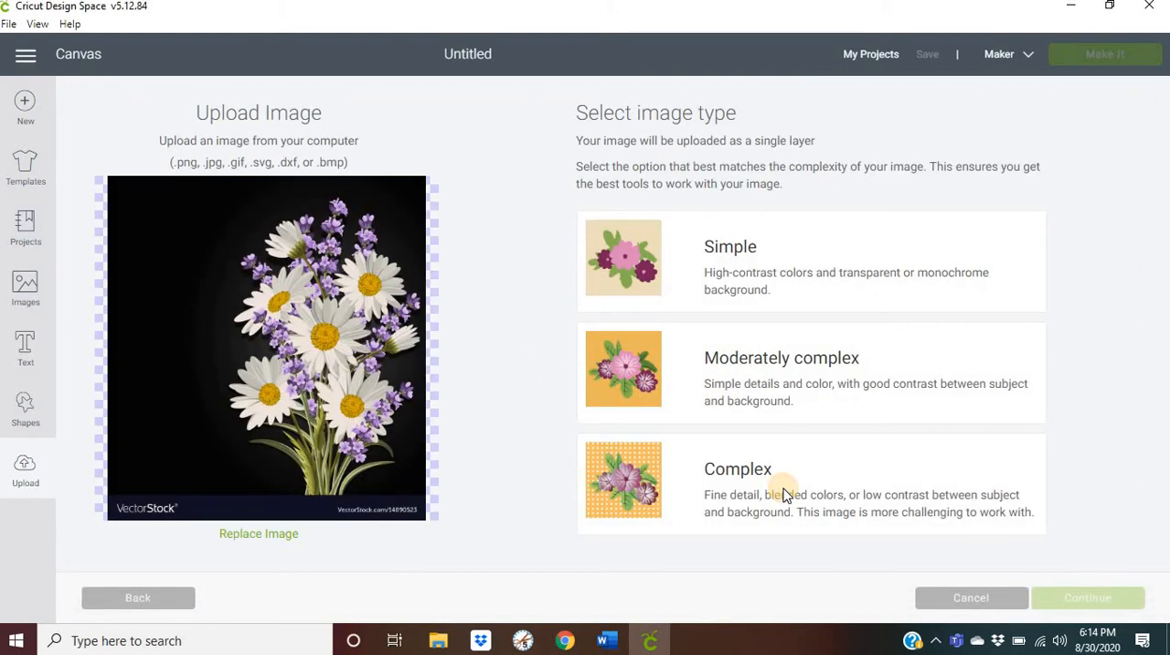
- Set the image type to Complex and save the picture as a Print Then Cut image without erasing any background
{"action": "left_click", "coordinate": [785, 494]}
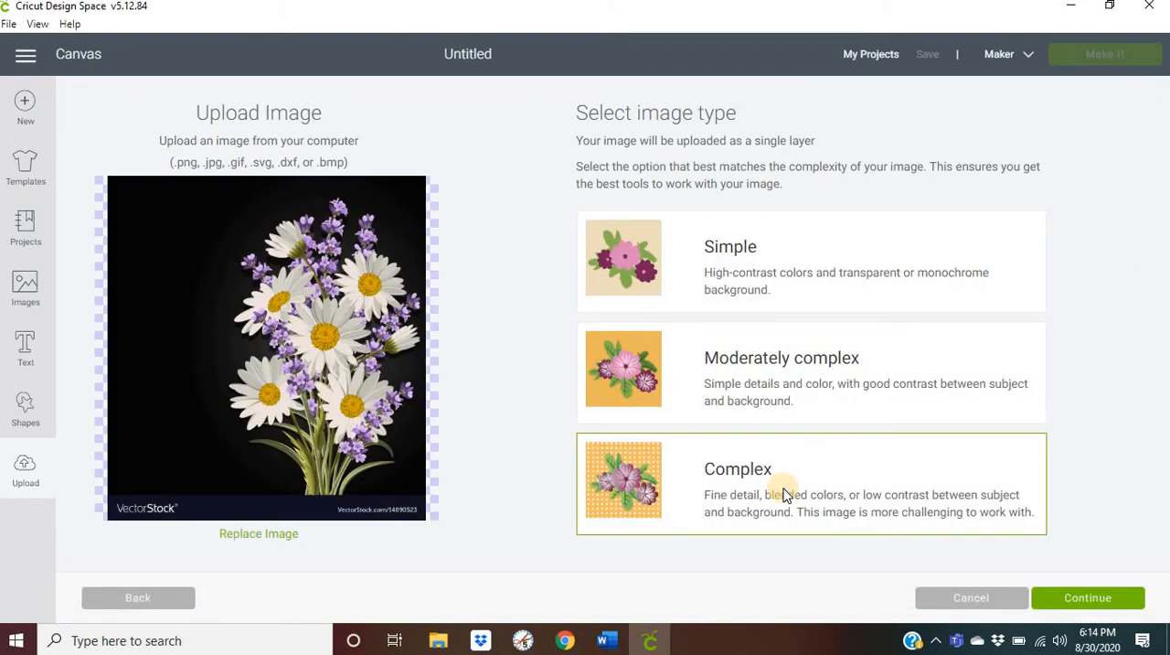
{"action": "left_click", "coordinate": [1060, 606]}
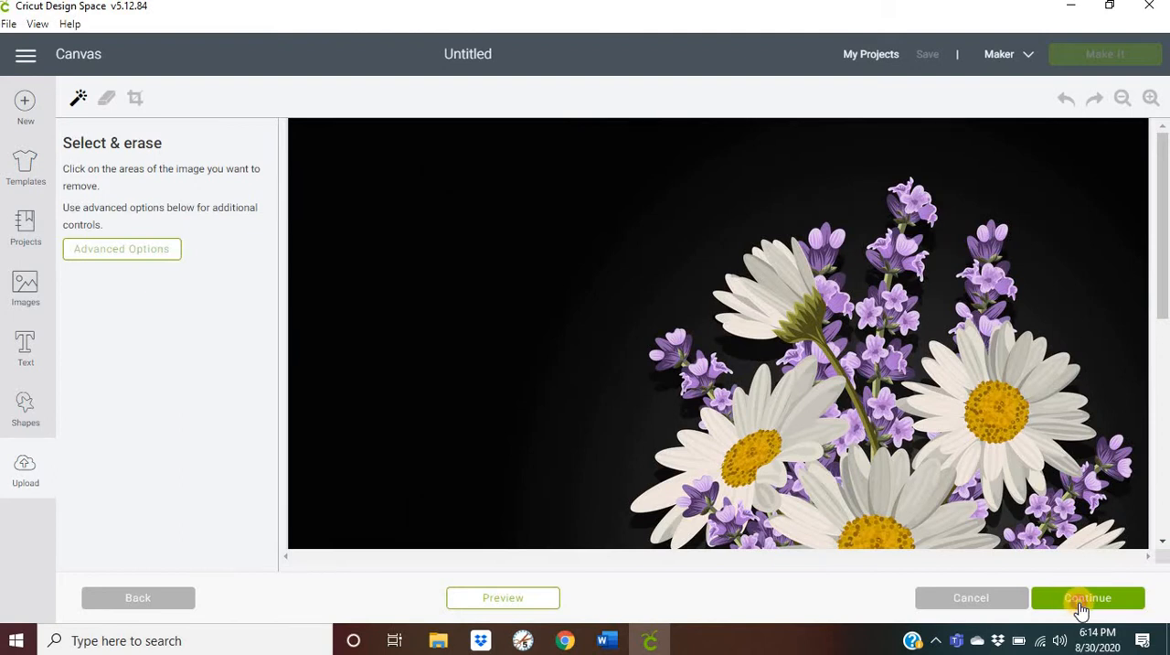
{"action": "left_click", "coordinate": [1081, 608]}
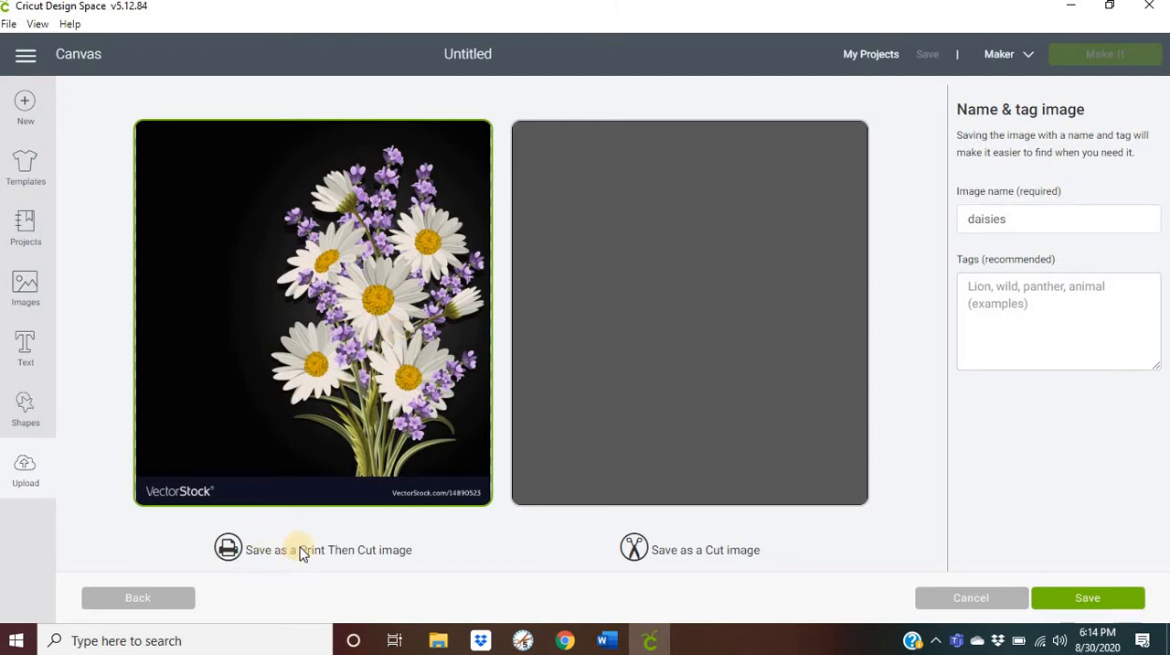
{"action": "left_click", "coordinate": [1062, 599]}
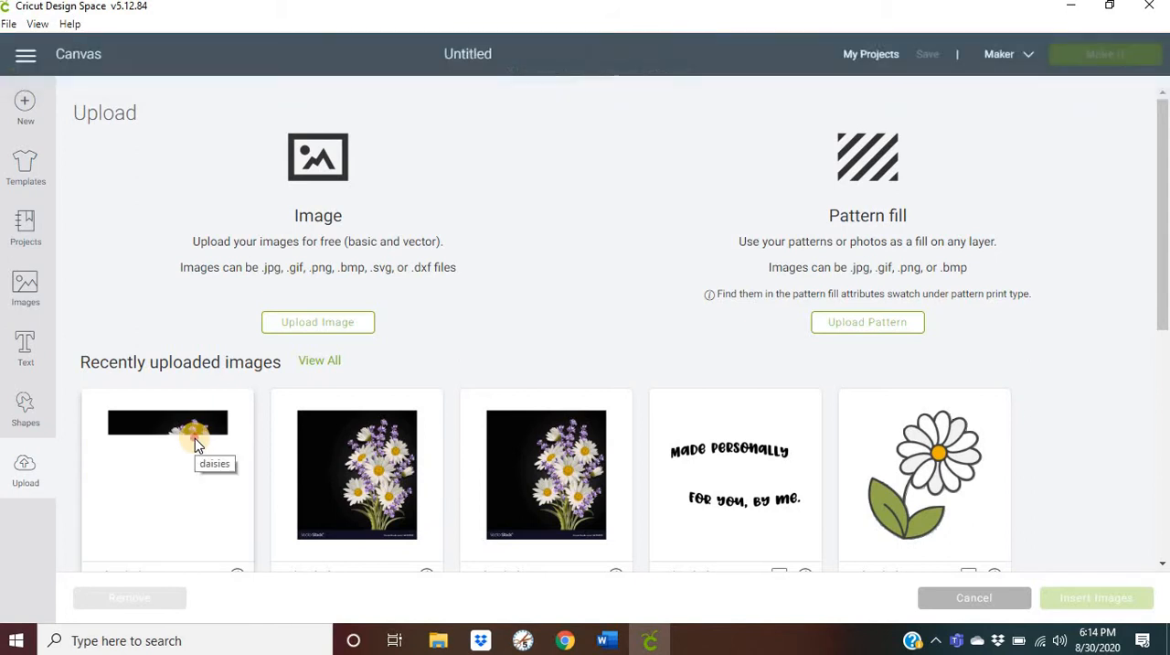
- Insert the newly uploaded daisies image onto the canvas and move it to about X 4.8, Y 1.1
{"action": "left_click", "coordinate": [195, 438]}
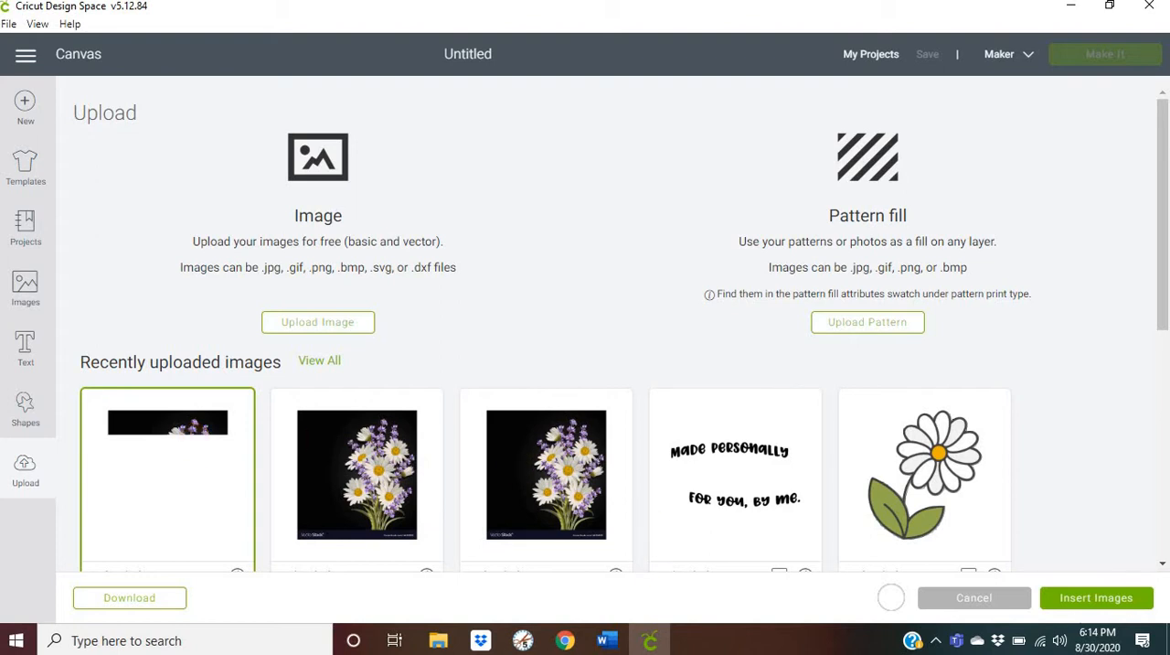
{"action": "left_click", "coordinate": [1109, 598]}
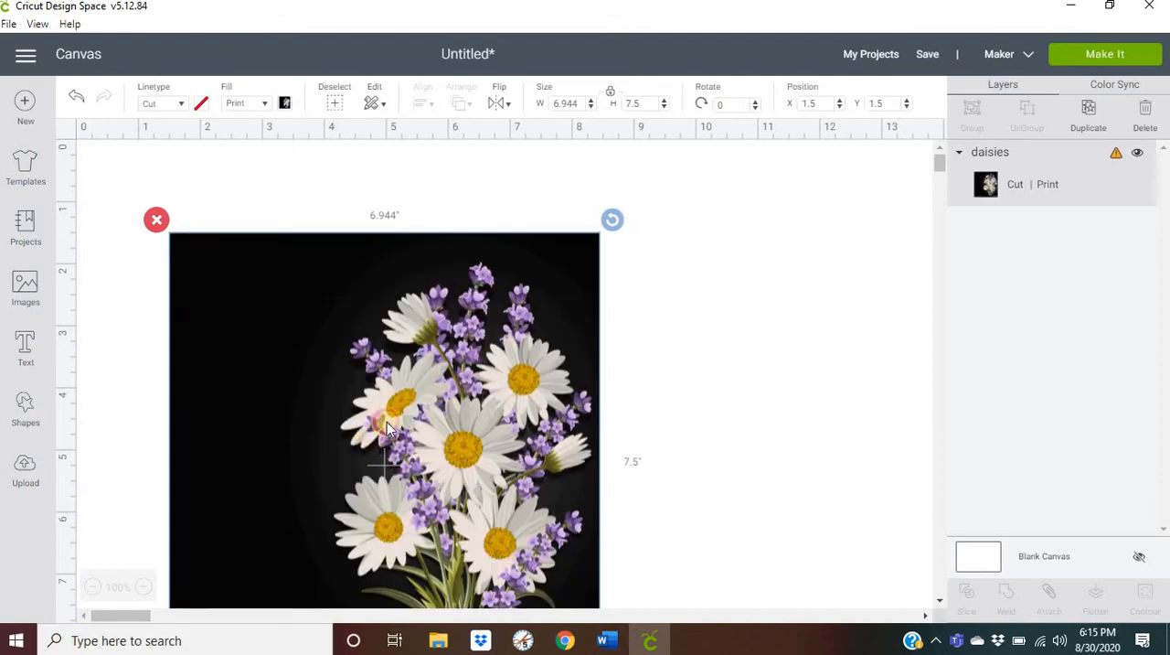
{"action": "left_click_drag", "start_coordinate": [382, 437], "coordinate": [411, 351]}
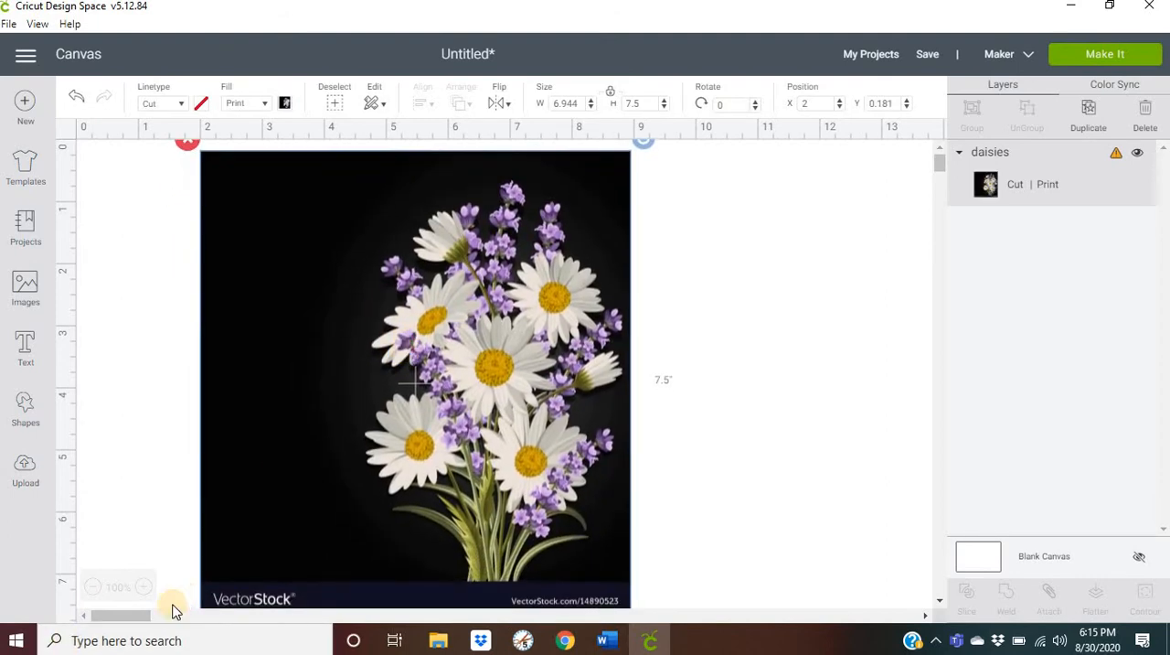
{"action": "left_click", "coordinate": [94, 588]}
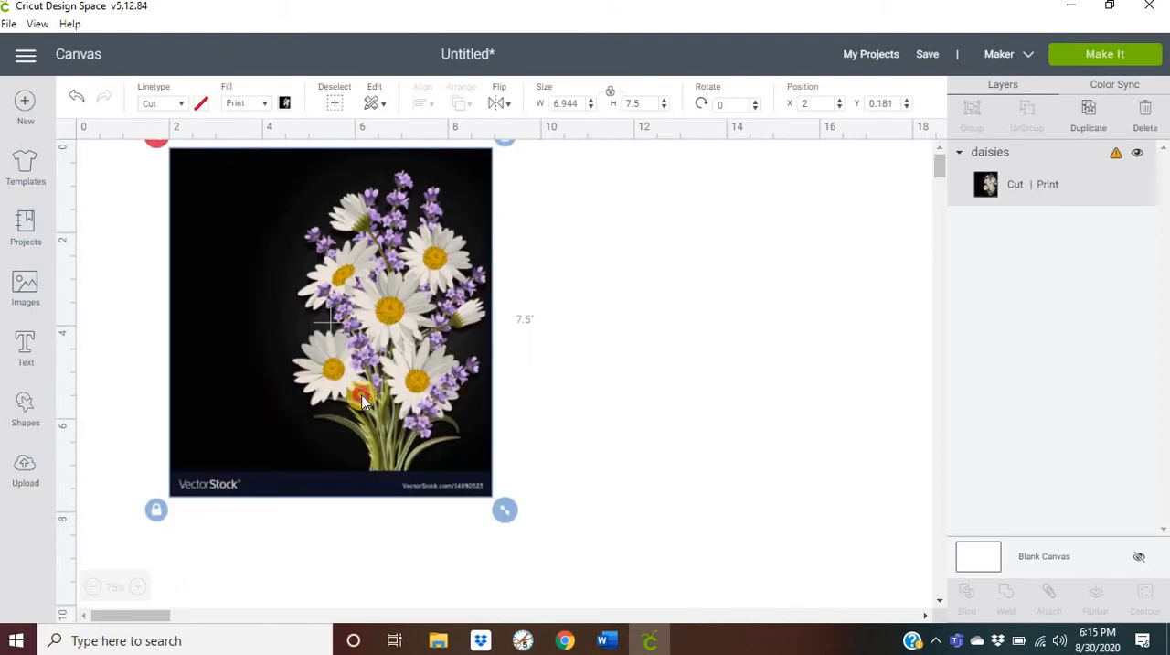
- Add a square shape to the canvas alongside the daisies image
{"action": "left_click", "coordinate": [20, 414]}
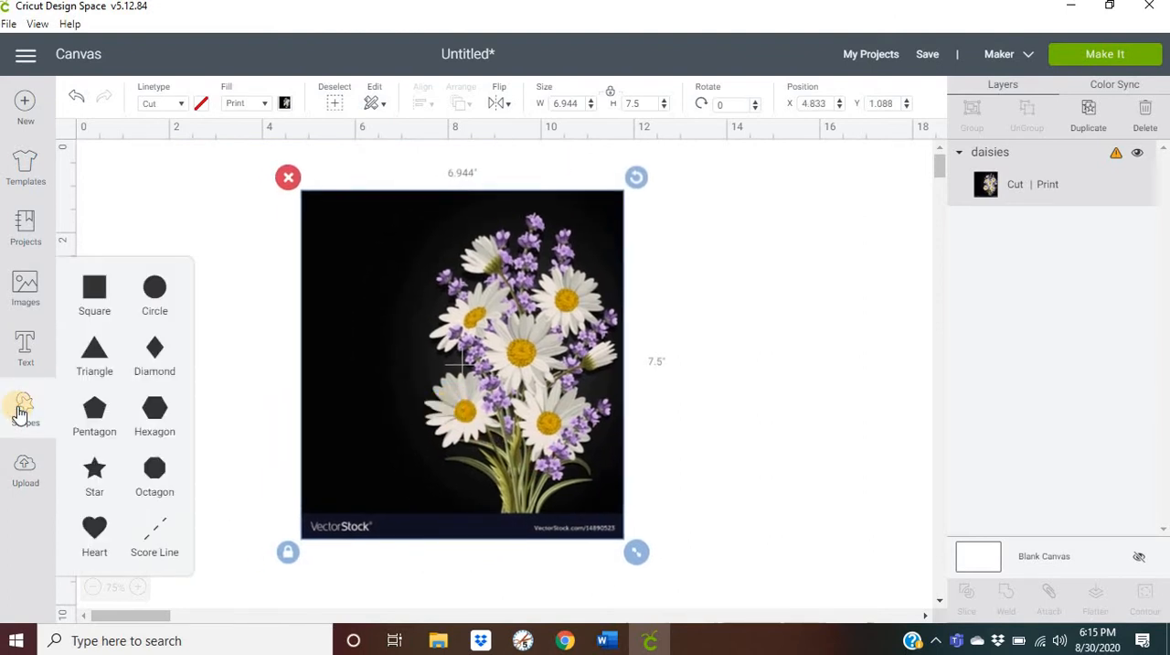
{"action": "left_click", "coordinate": [94, 285]}
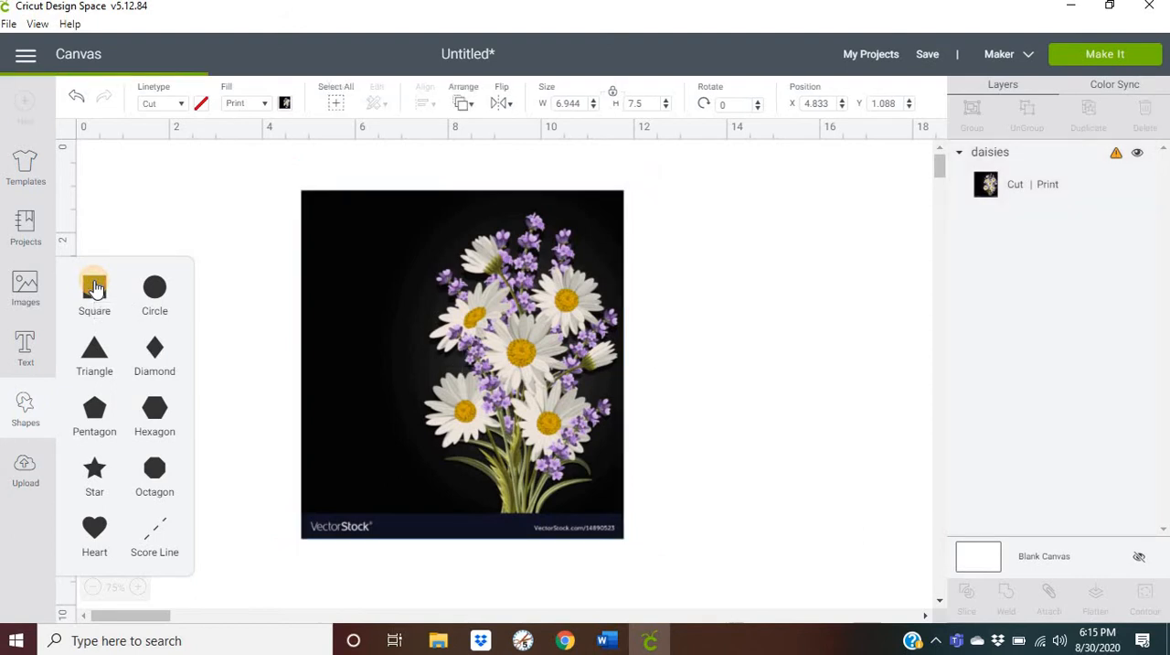
{"action": "left_click", "coordinate": [314, 319]}
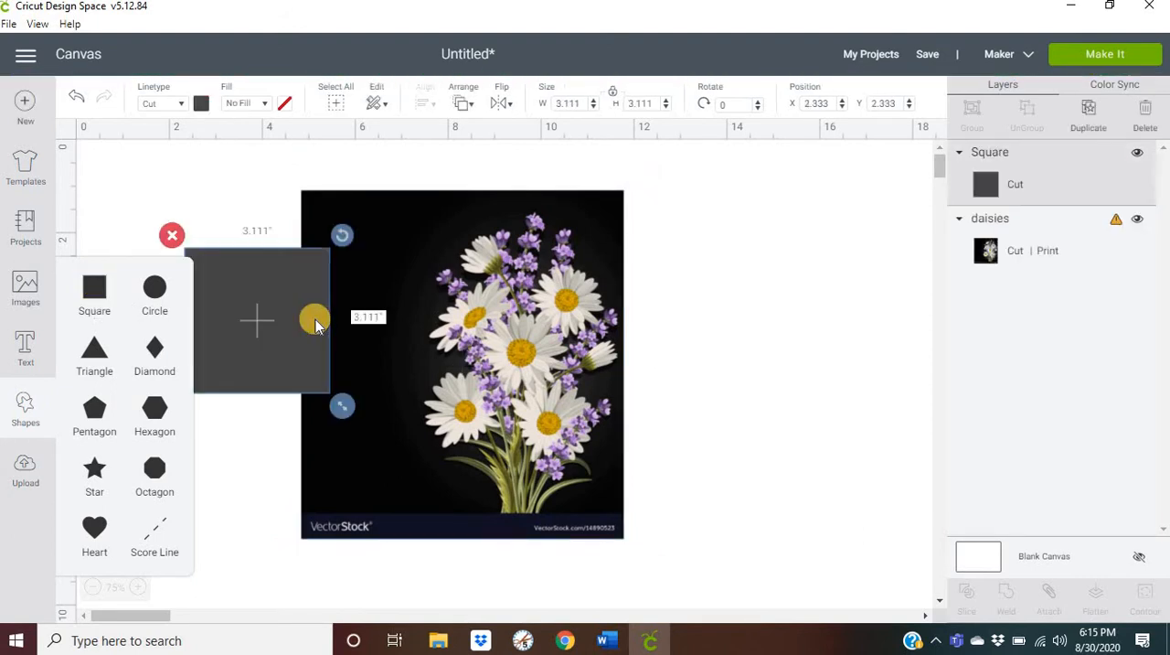
- Resize the square, without keeping proportions, to about 4.3" wide by 6.5" high and position it over the bouquet at about X 7.3, Y 1.4
{"action": "left_click_drag", "start_coordinate": [263, 328], "coordinate": [243, 301]}
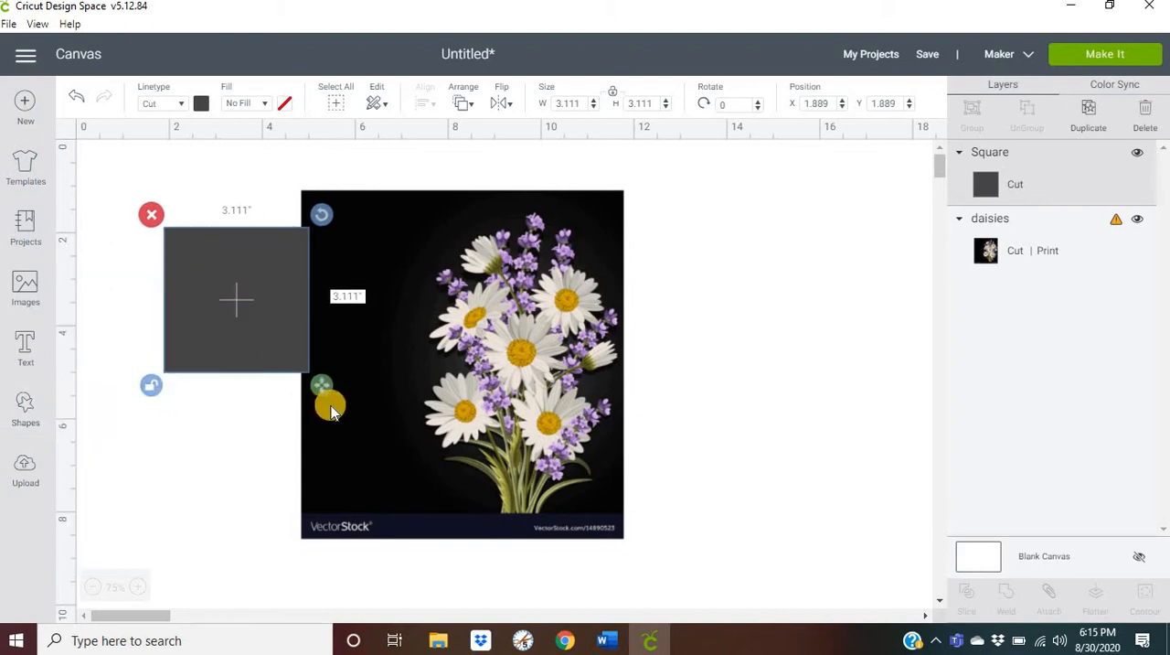
{"action": "left_click_drag", "start_coordinate": [324, 385], "coordinate": [351, 527]}
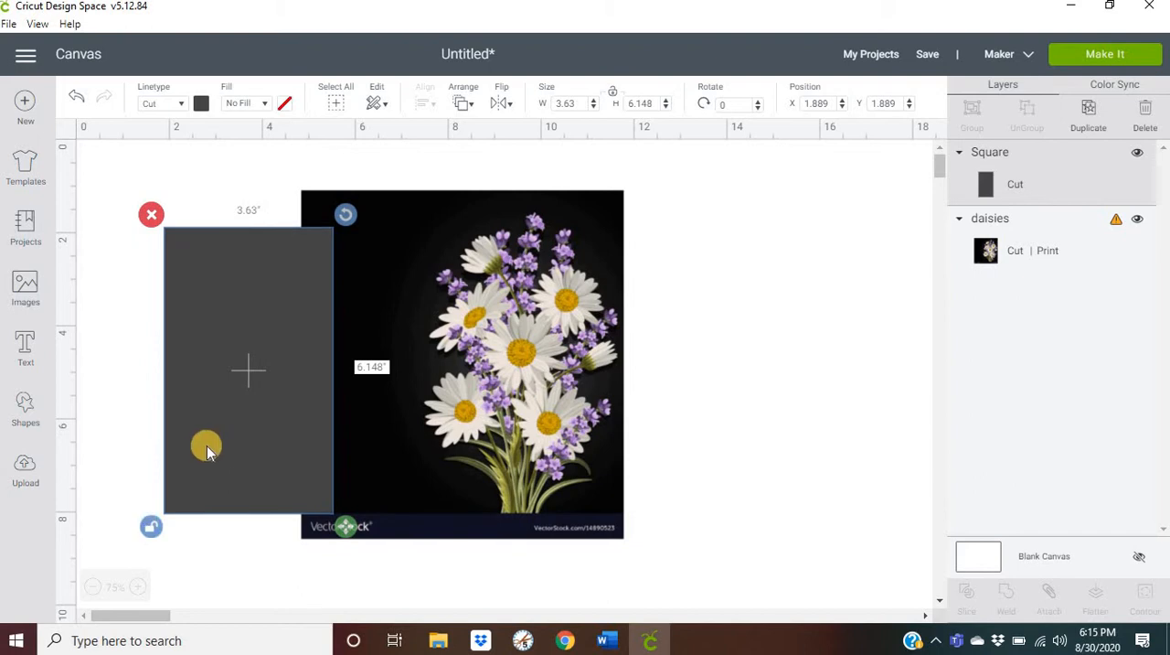
{"action": "left_click_drag", "start_coordinate": [204, 444], "coordinate": [457, 426]}
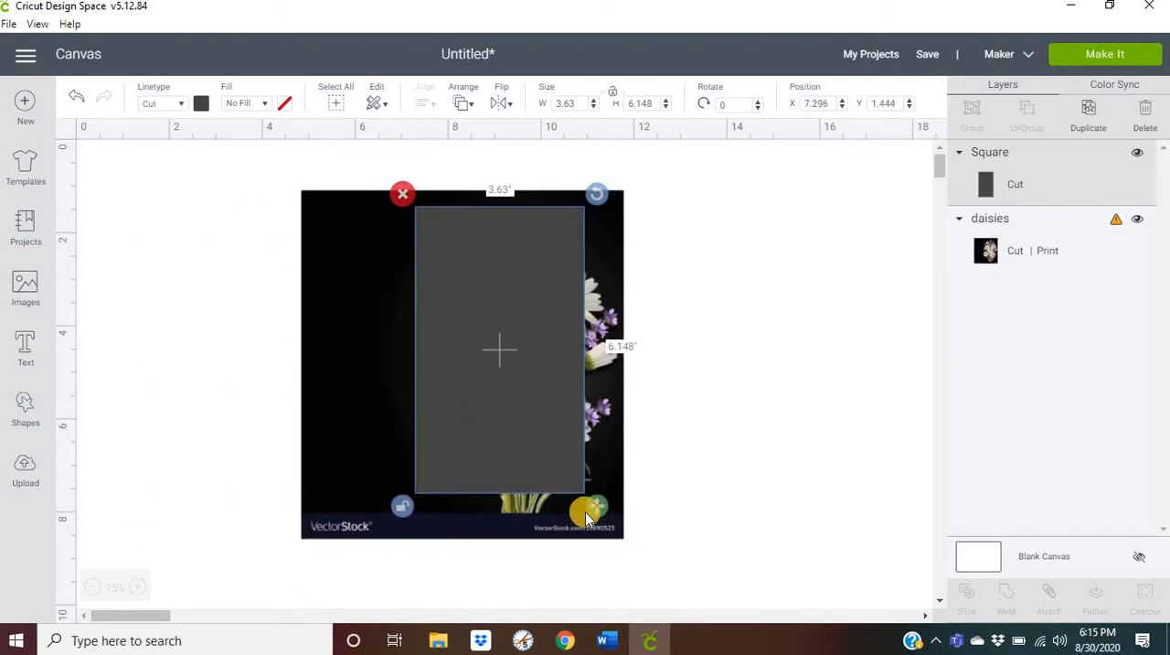
{"action": "left_click_drag", "start_coordinate": [596, 506], "coordinate": [627, 527]}
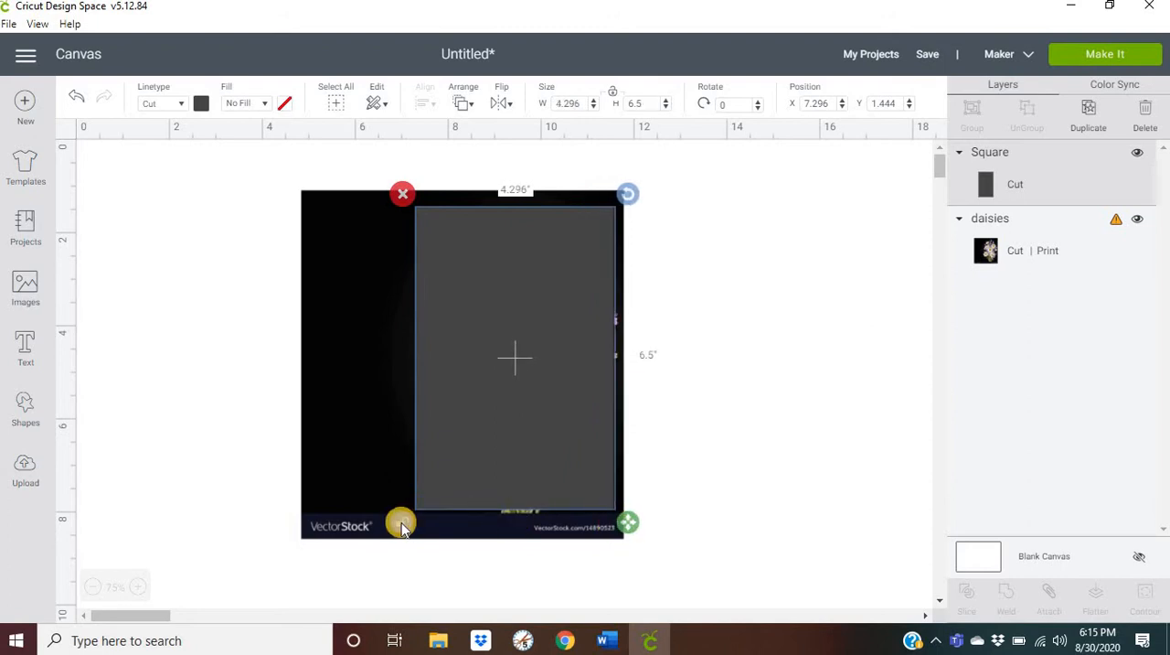
- Slice the daisies image with the gray rectangle covering the flowers
{"action": "left_click", "coordinate": [696, 439]}
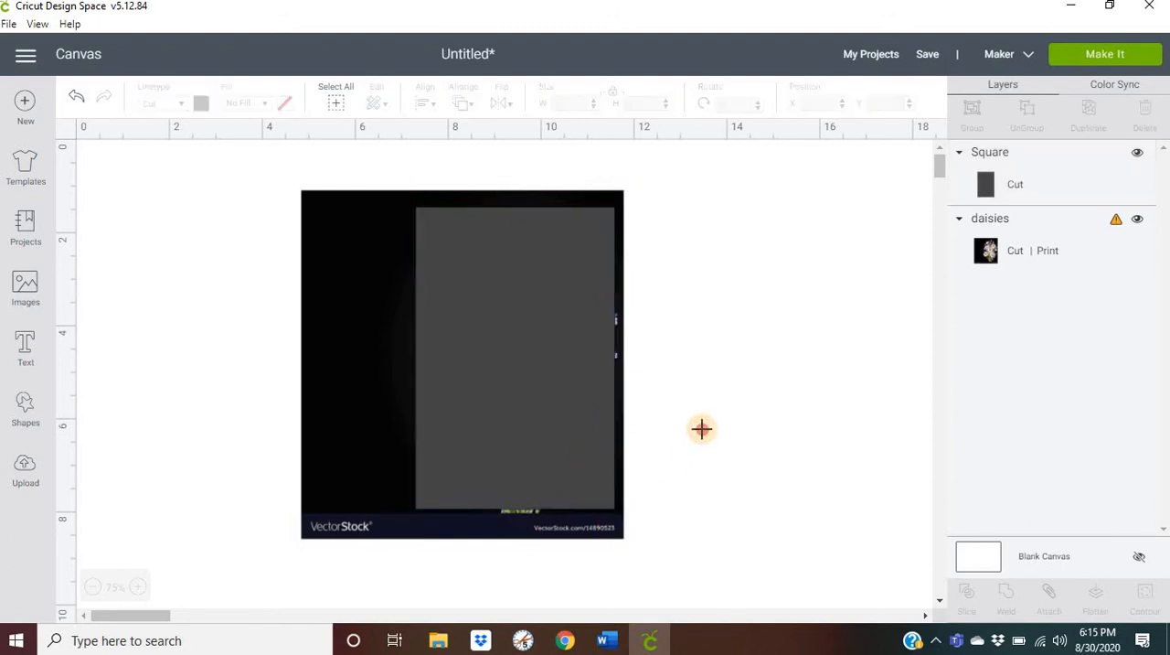
{"action": "left_click", "coordinate": [329, 97]}
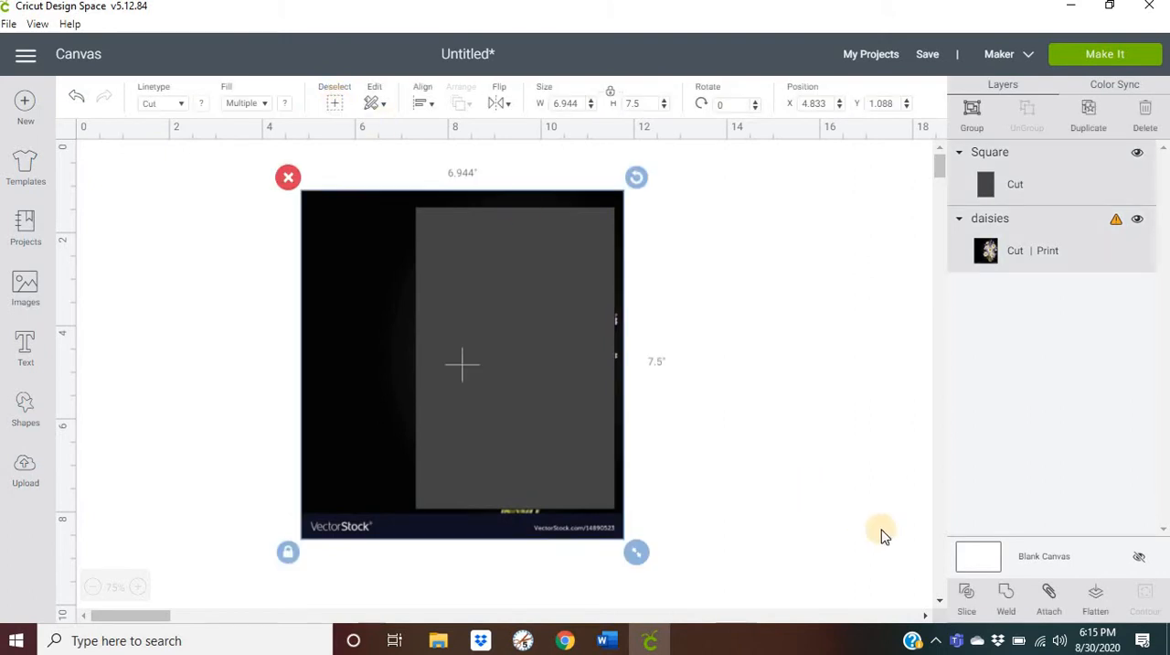
{"action": "left_click", "coordinate": [966, 593]}
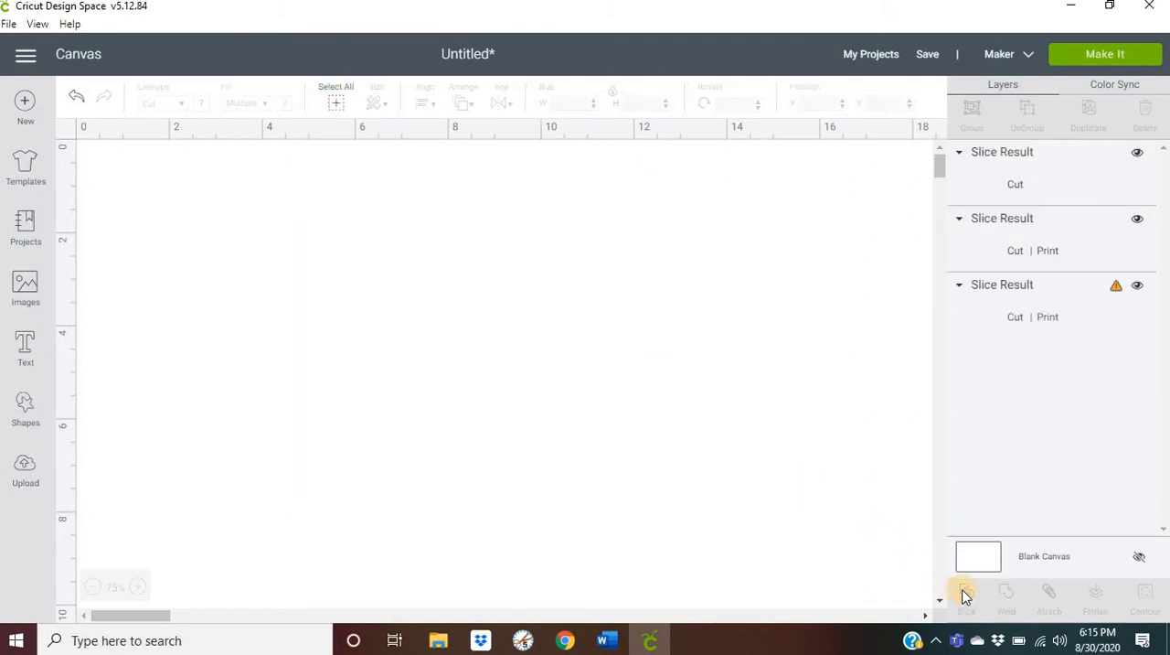
- Separate the slice results and delete the gray rectangle and the leftover outer background, keeping only the cropped bouquet
{"action": "left_click_drag", "start_coordinate": [515, 360], "coordinate": [762, 339]}
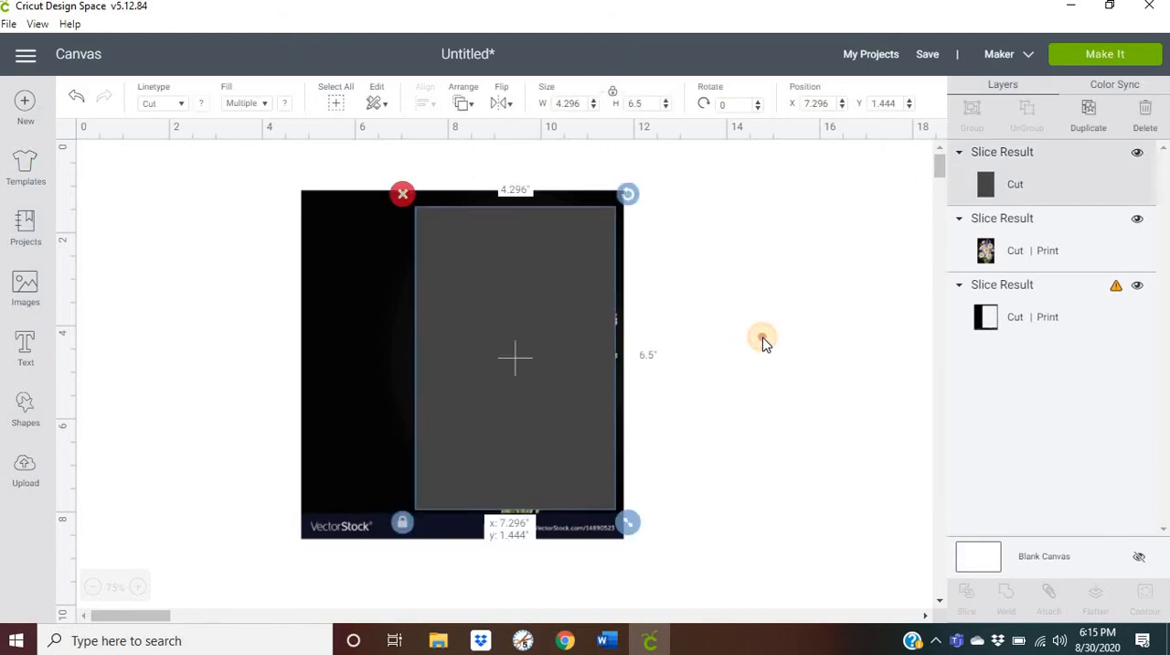
{"action": "left_click", "coordinate": [632, 177]}
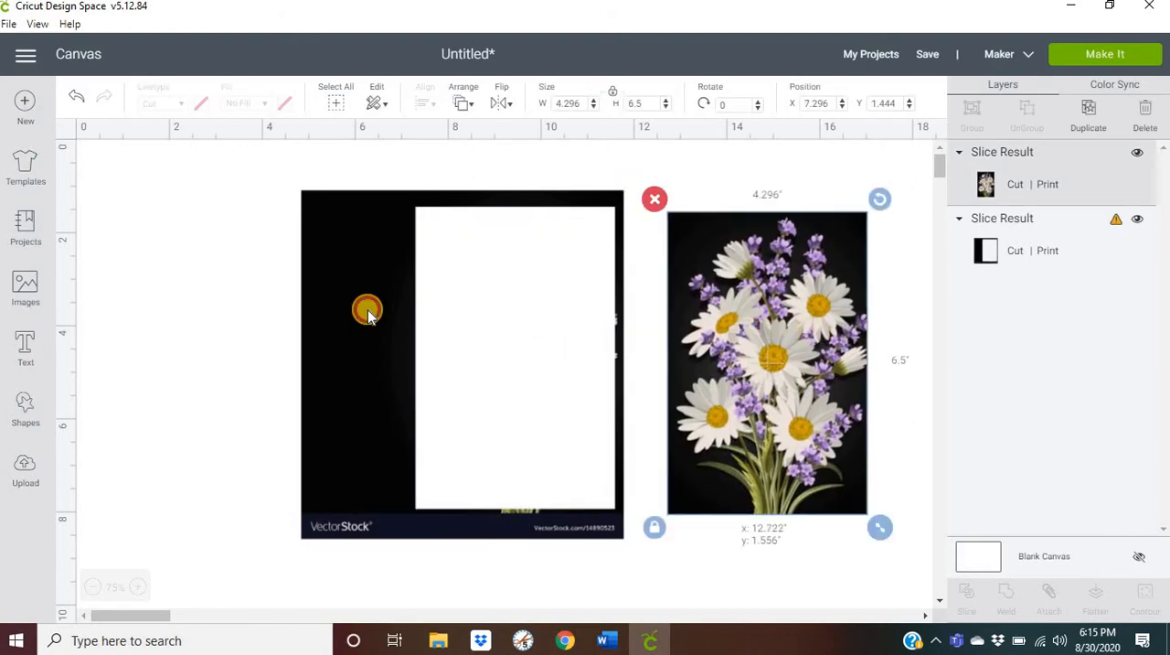
{"action": "left_click", "coordinate": [359, 308]}
{"action": "left_click", "coordinate": [288, 178]}
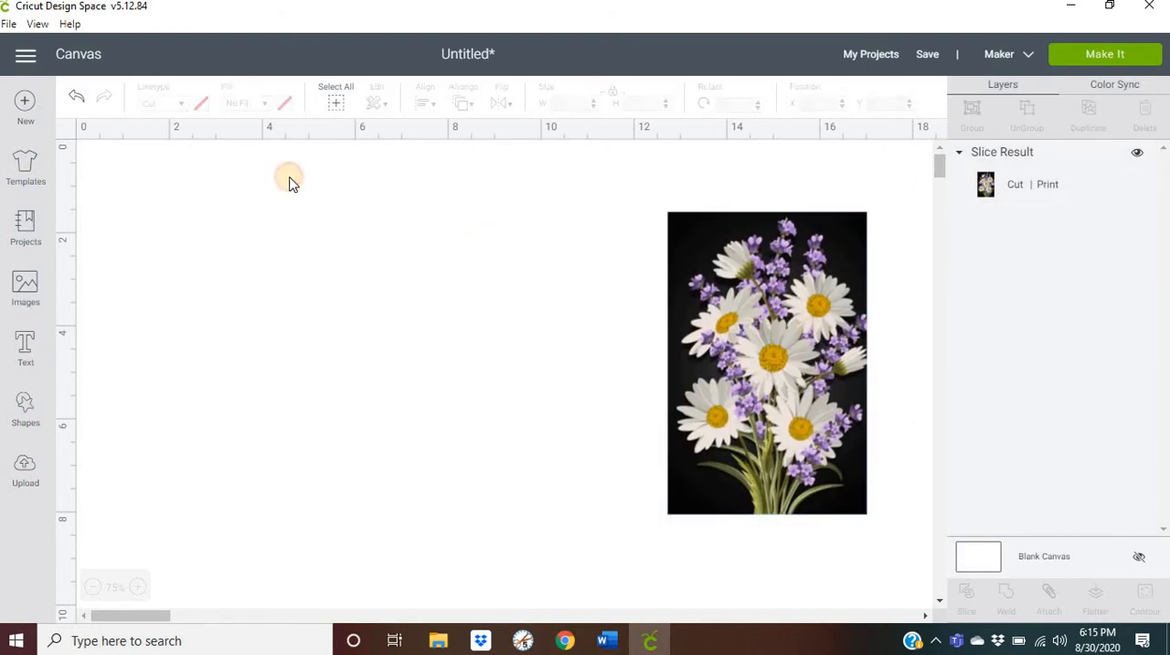
- Resize the cropped bouquet to 0.88" wide by 1.656" high with proportions unlocked, relock them and place it at about X 4.9, Y 1.3
{"action": "left_click_drag", "start_coordinate": [740, 353], "coordinate": [372, 355]}
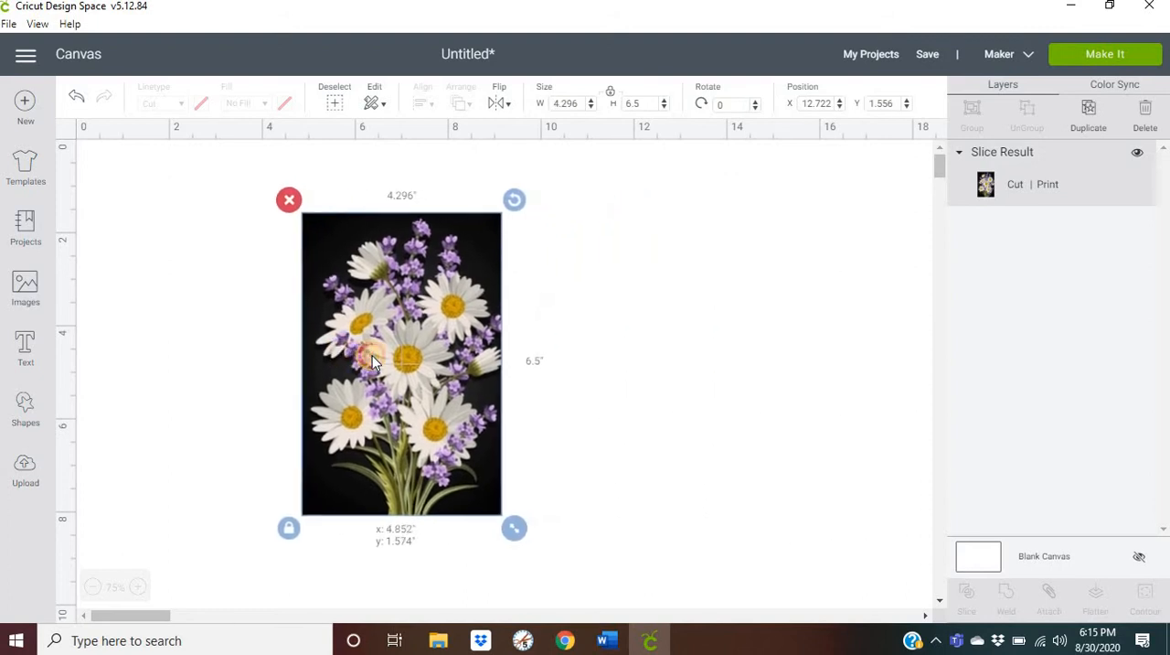
{"action": "left_click", "coordinate": [611, 93]}
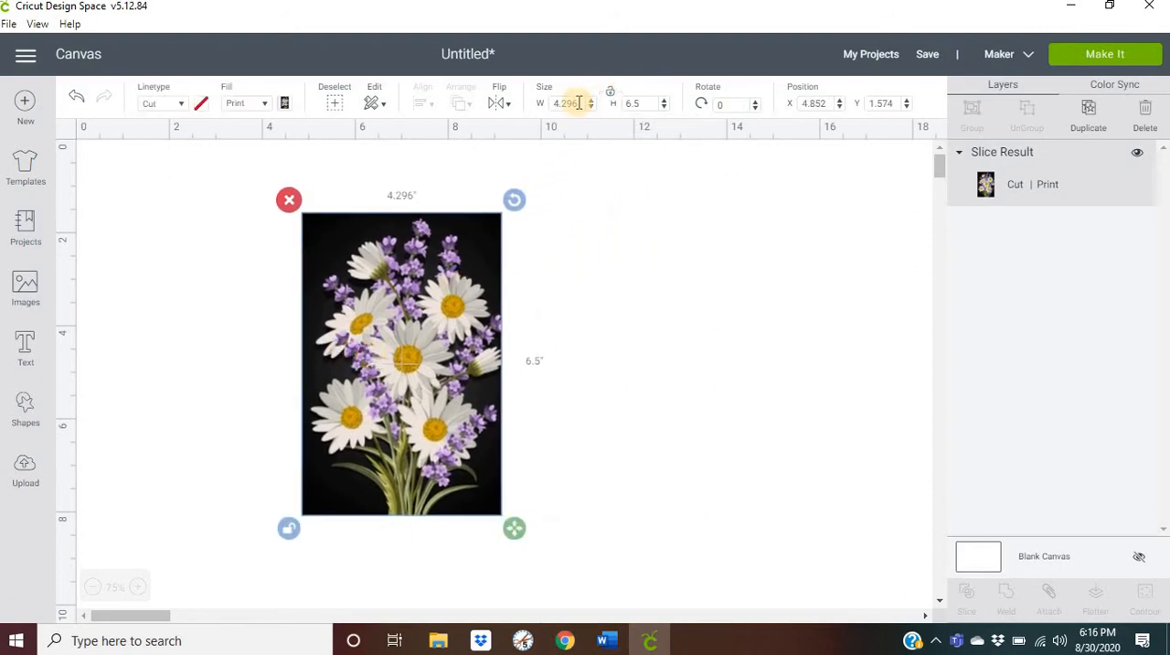
{"action": "left_click_drag", "start_coordinate": [577, 102], "coordinate": [549, 103]}
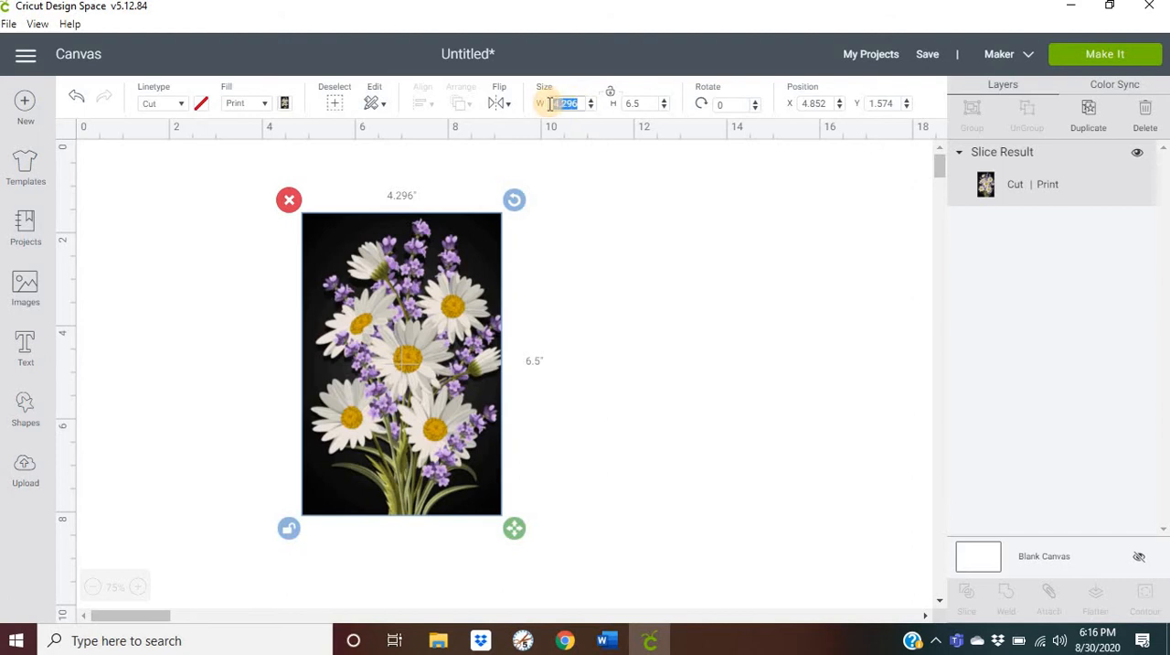
{"action": "type", "text": "88"}
{"action": "key", "text": "Tab"}
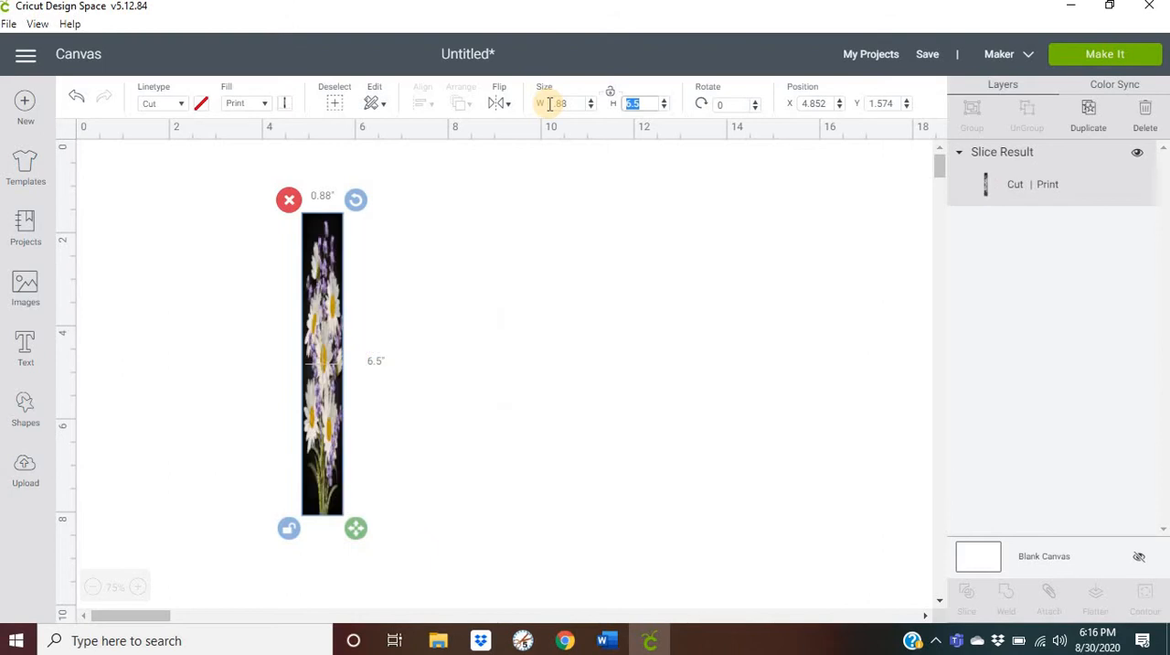
{"action": "type", "text": "1.656"}
{"action": "key", "text": "Tab"}
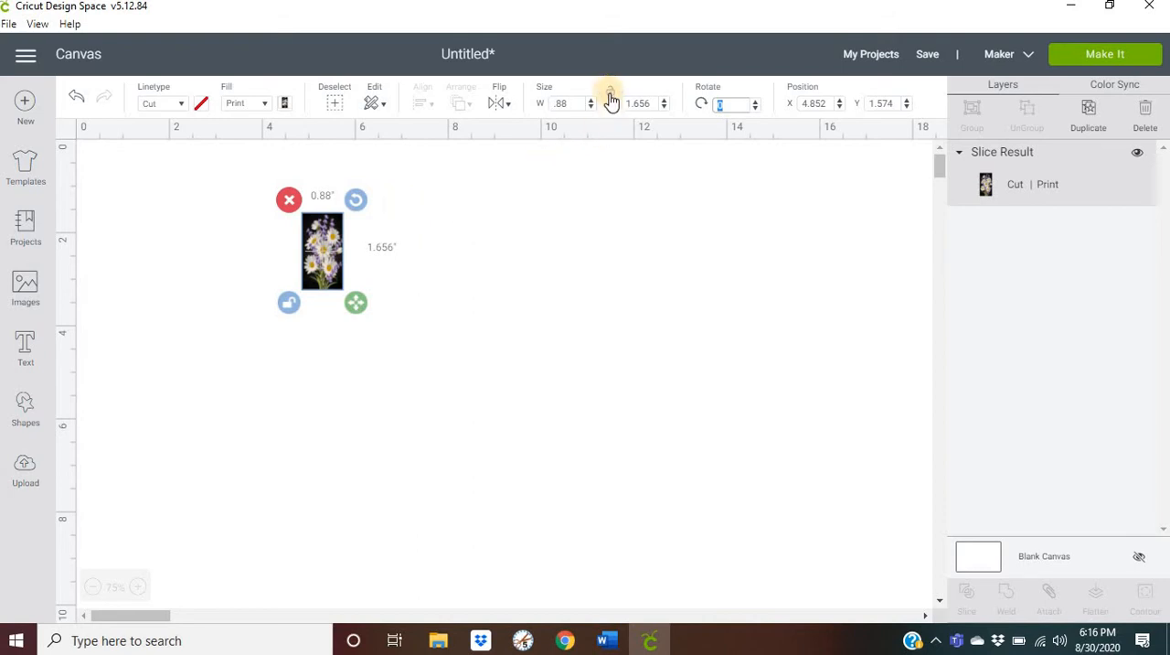
{"action": "left_click", "coordinate": [610, 95]}
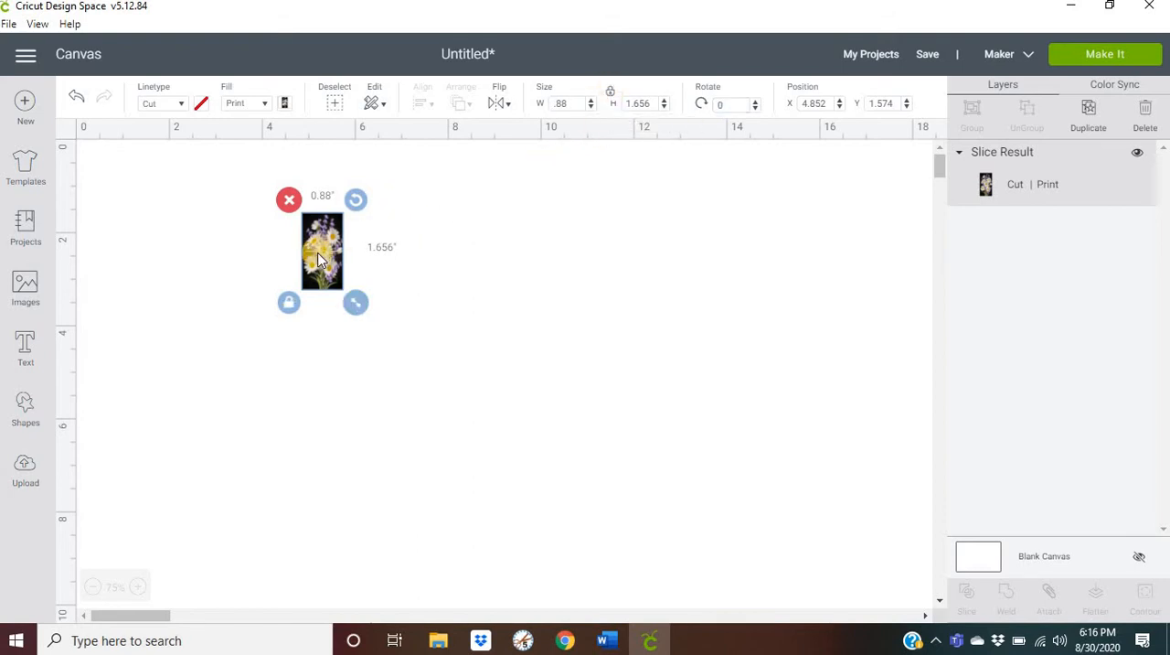
{"action": "left_click_drag", "start_coordinate": [319, 256], "coordinate": [322, 243]}
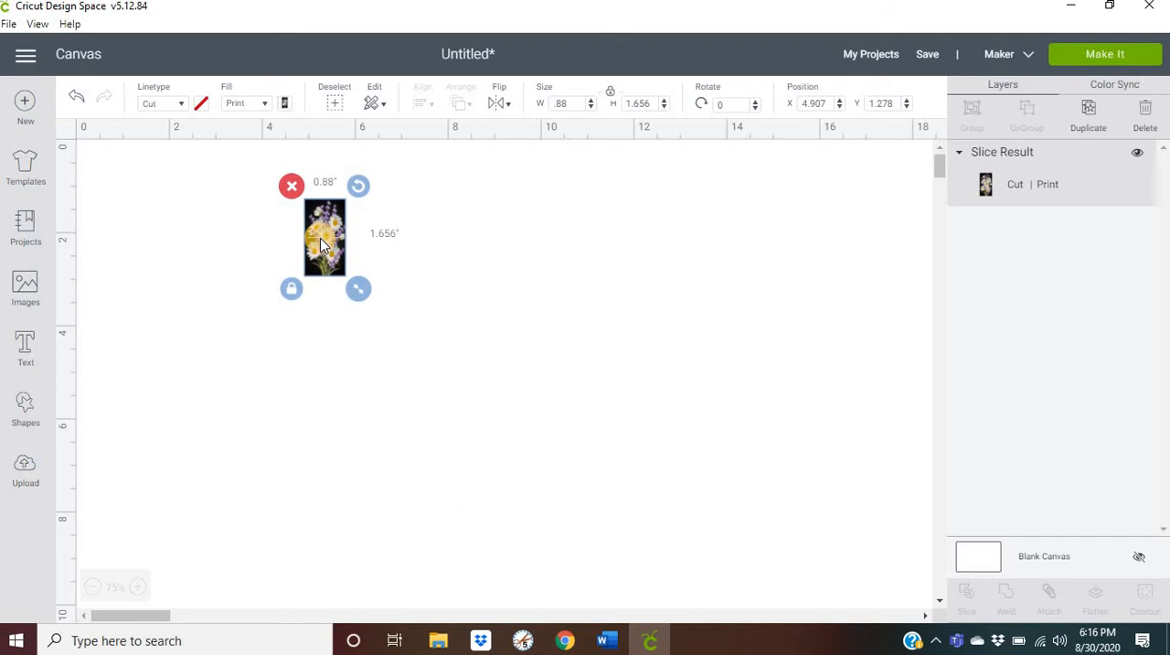
- Proceed to the mat preparation for the project and apply 30 project copies
{"action": "left_click", "coordinate": [1076, 64]}
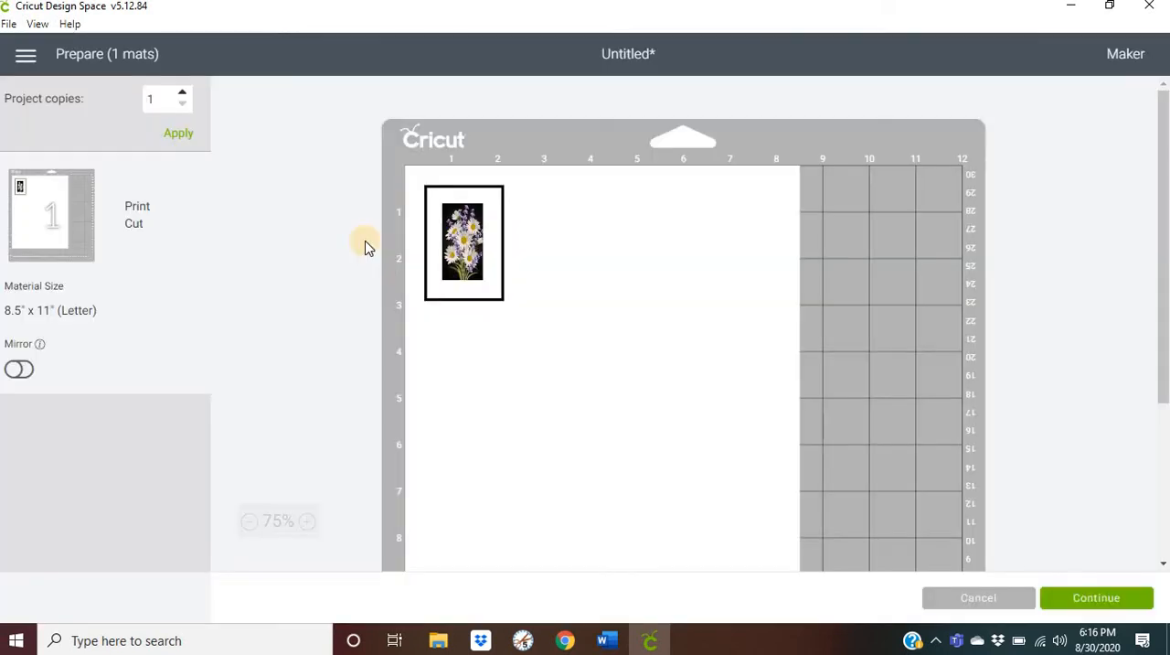
{"action": "left_click", "coordinate": [160, 98]}
{"action": "key", "text": "BackSpace"}
{"action": "type", "text": "30"}
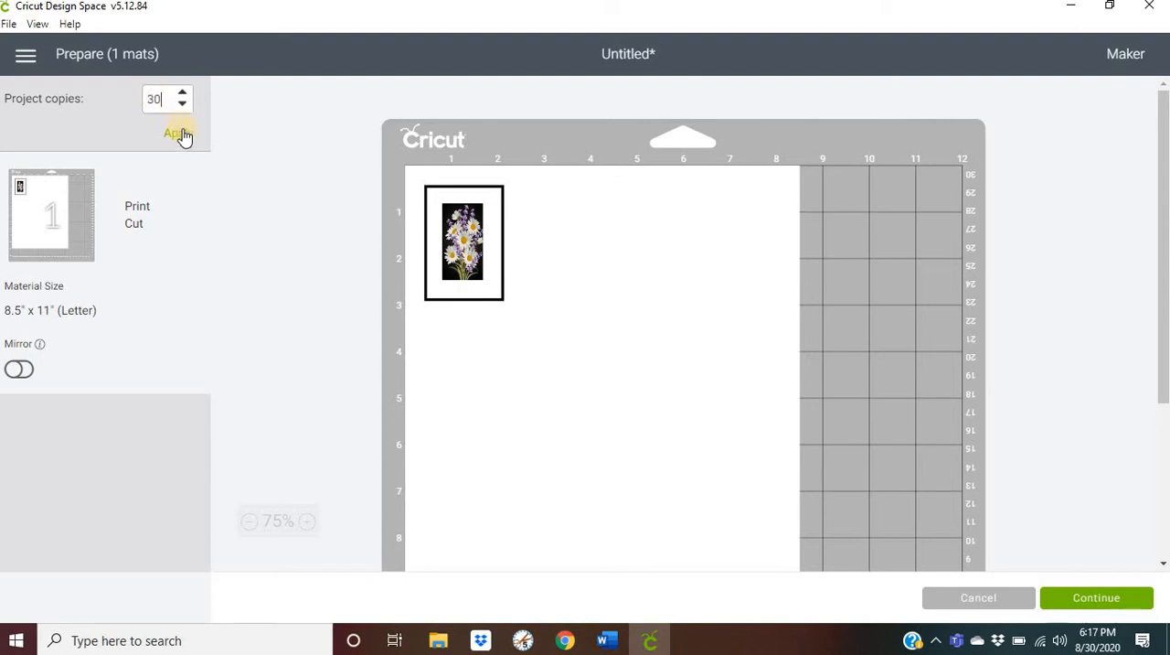
{"action": "left_click", "coordinate": [181, 133]}
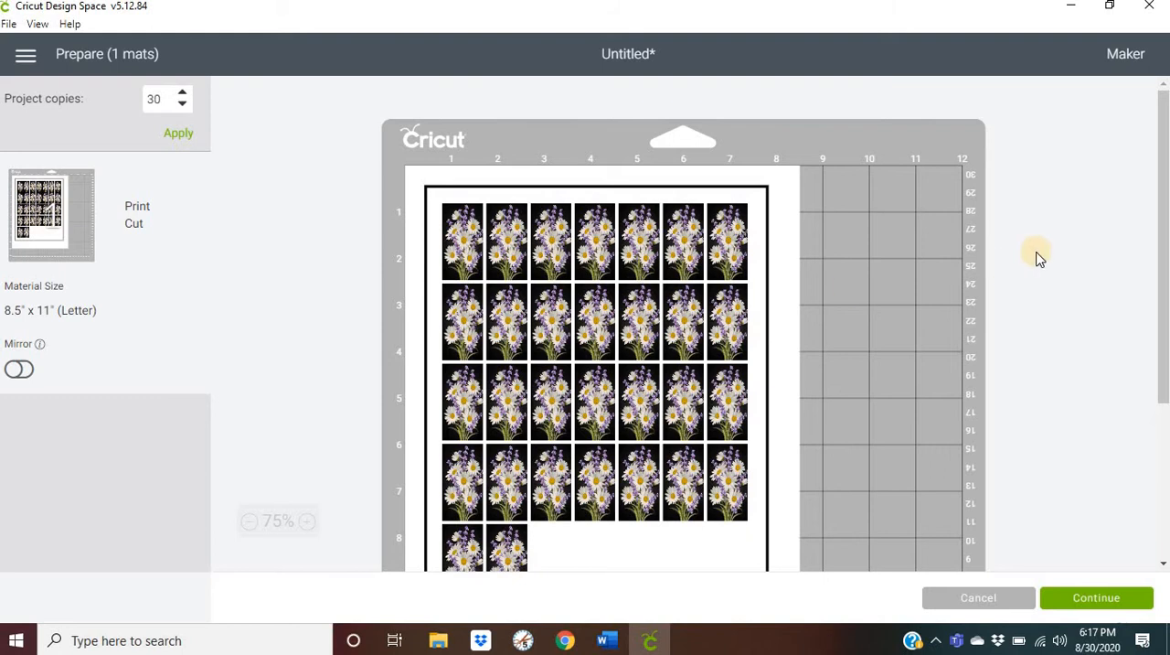
- Increase the project copies to 35, apply the change and check the filled mat
{"action": "left_click_drag", "start_coordinate": [1164, 179], "coordinate": [1164, 224]}
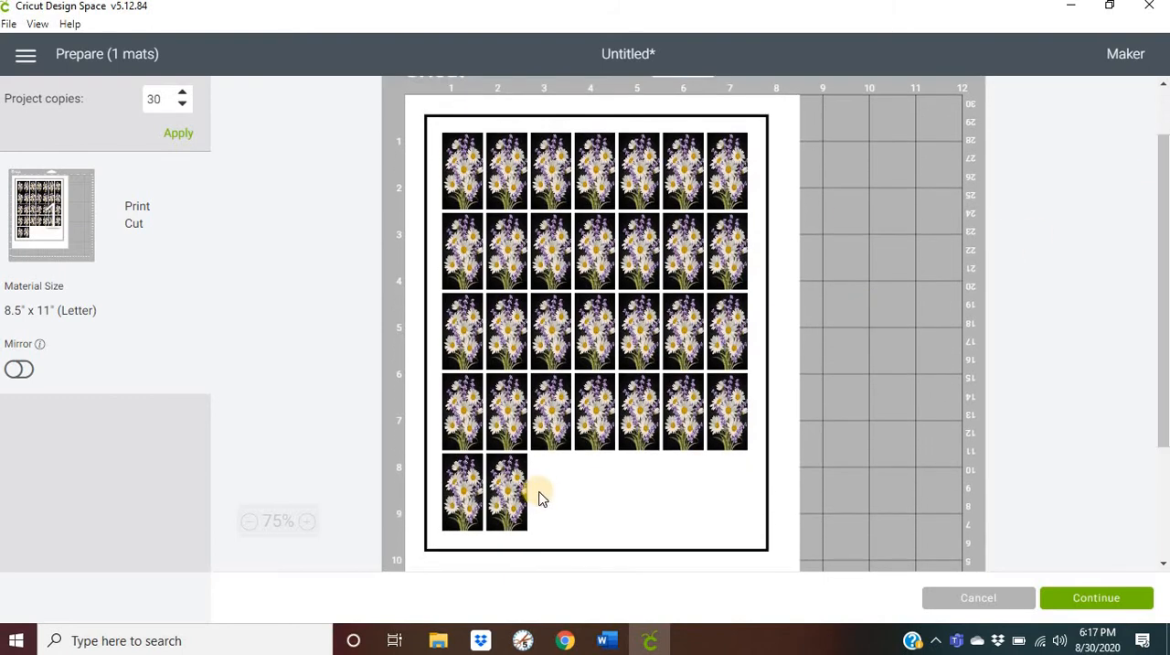
{"action": "left_click", "coordinate": [168, 98]}
{"action": "key", "text": "BackSpace"}
{"action": "type", "text": "5"}
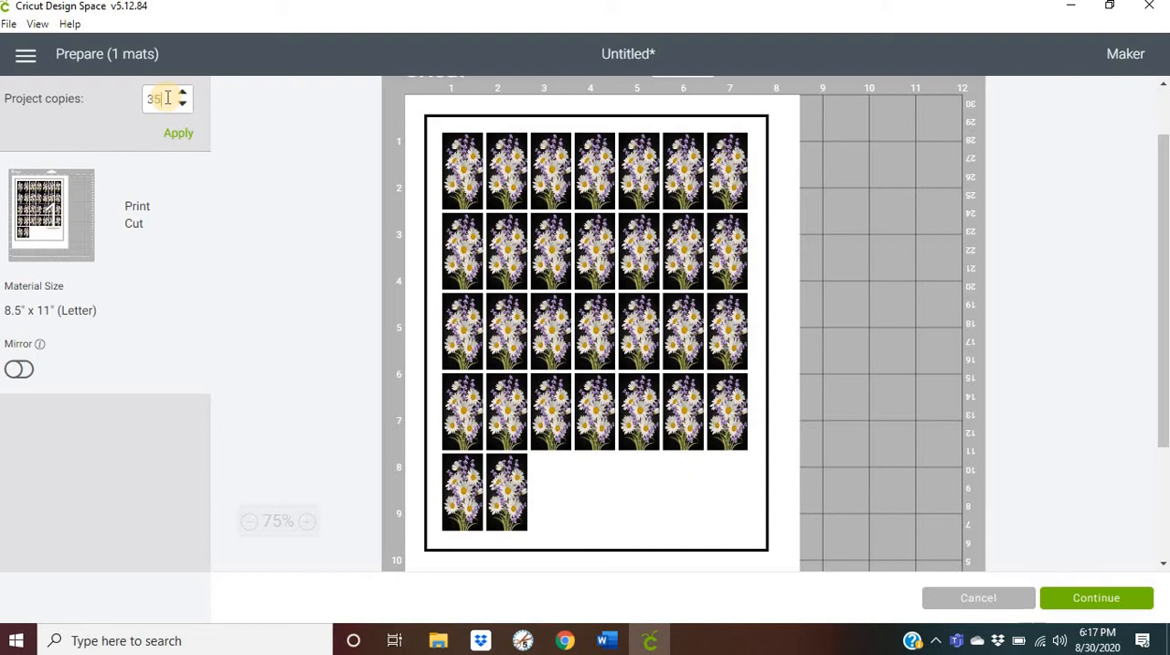
{"action": "left_click", "coordinate": [173, 134]}
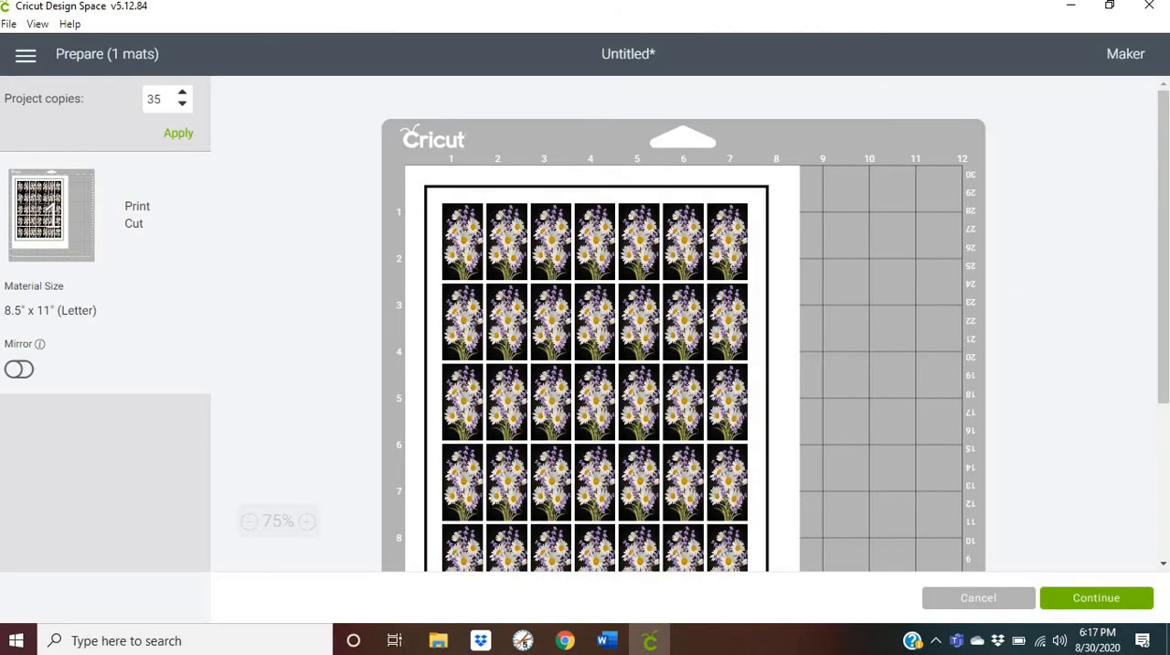
{"action": "scroll", "coordinate": [1163, 212], "scroll_direction": "down", "scroll_amount": 2}
{"action": "scroll", "coordinate": [1163, 212], "scroll_direction": "up", "scroll_amount": 2}
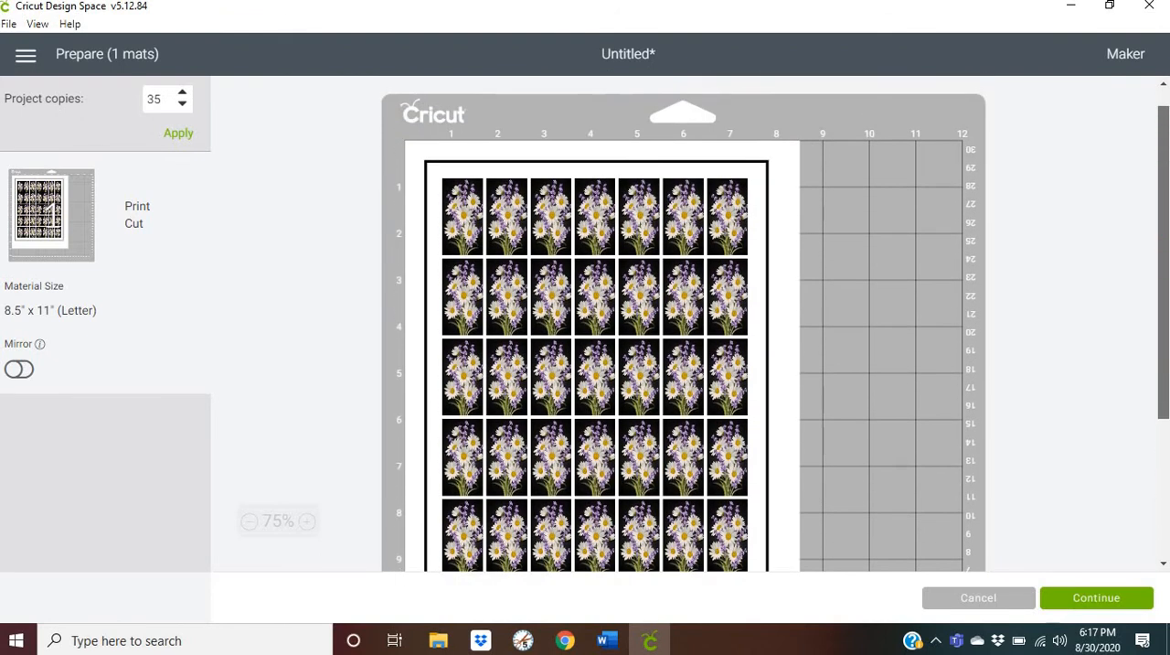
- Continue to the Make stage and print one copy of the sheet on the HP DeskJet 2600 series printer with Add Bleed turned off
{"action": "left_click", "coordinate": [1084, 605]}
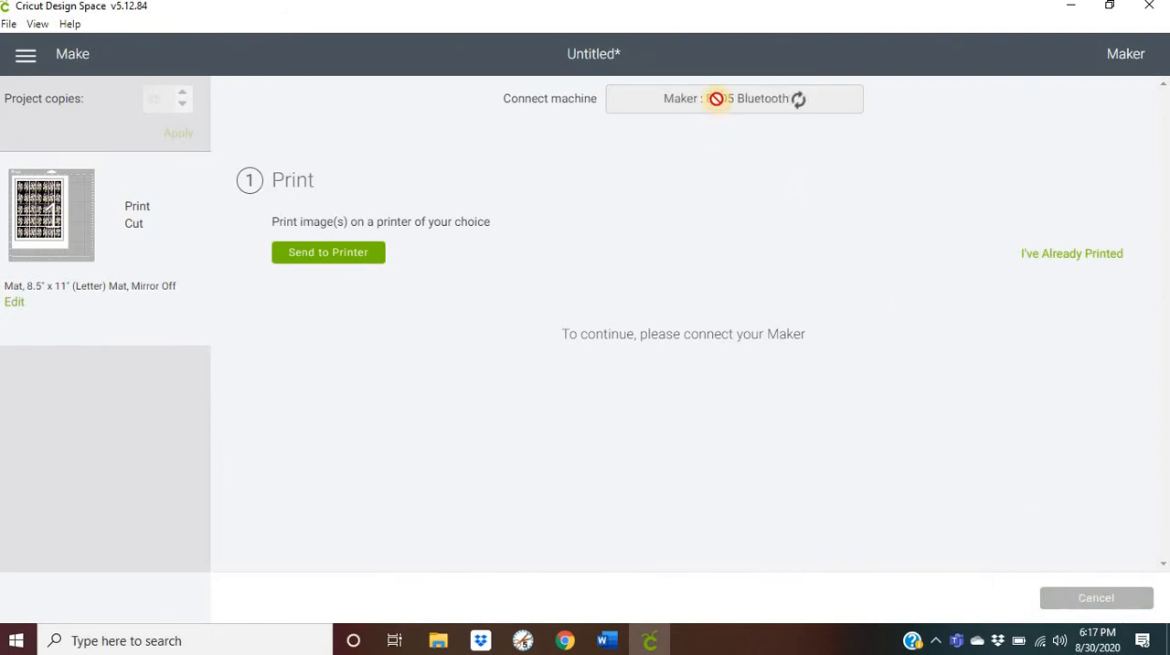
{"action": "left_click", "coordinate": [329, 254]}
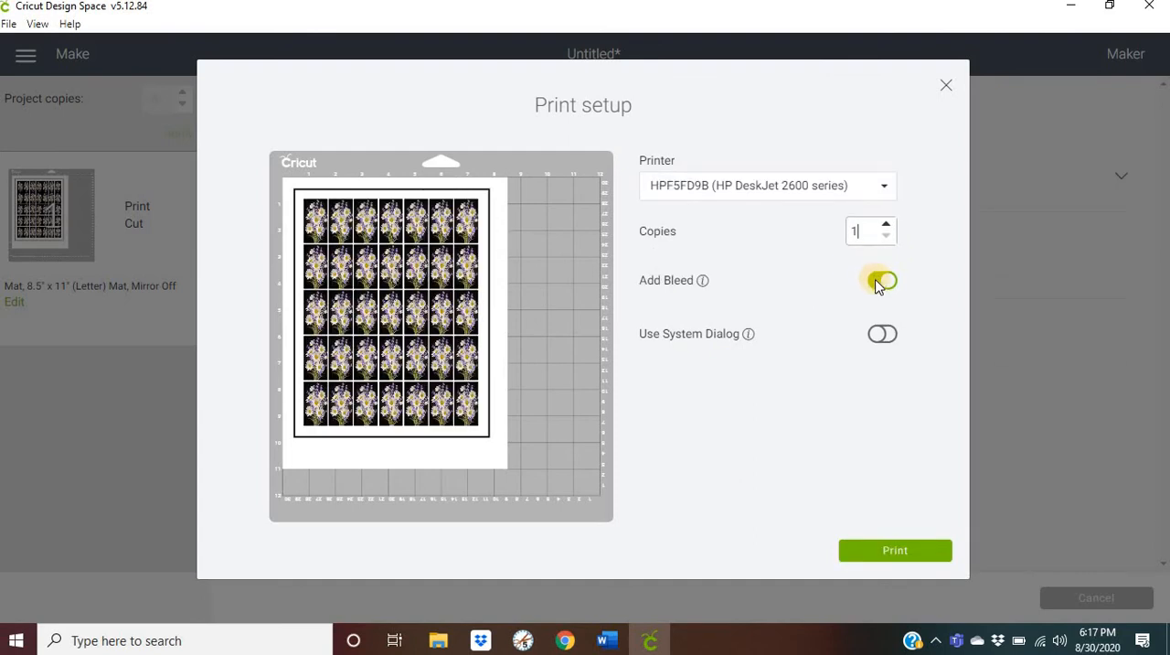
{"action": "left_click", "coordinate": [879, 280]}
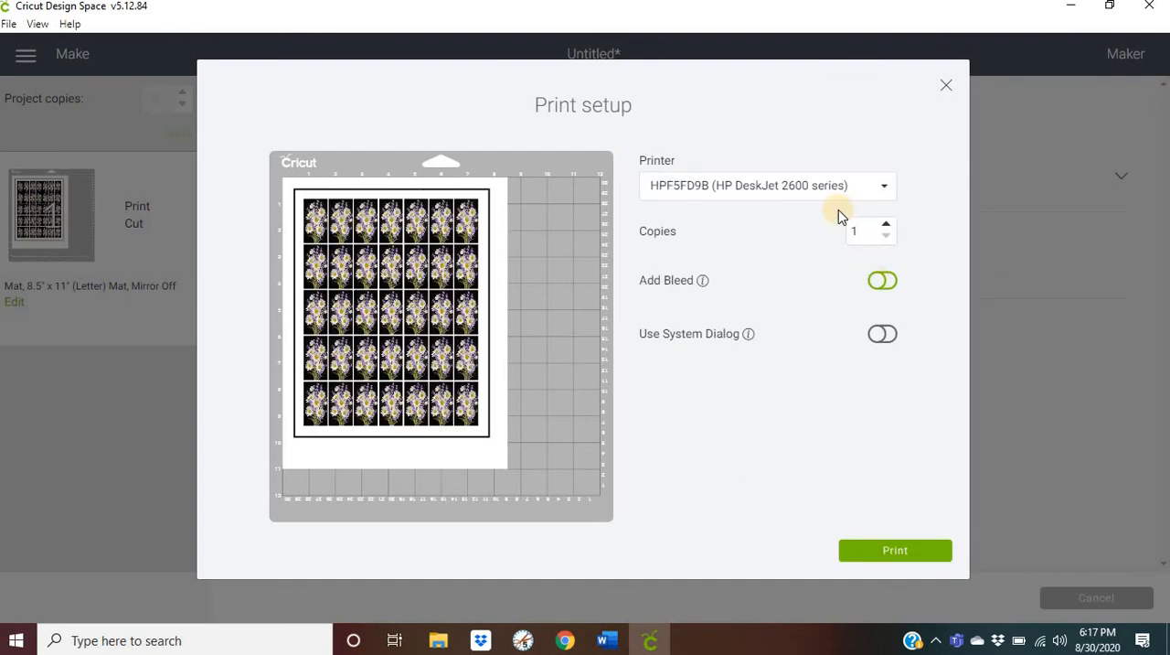
{"action": "left_click", "coordinate": [884, 190]}
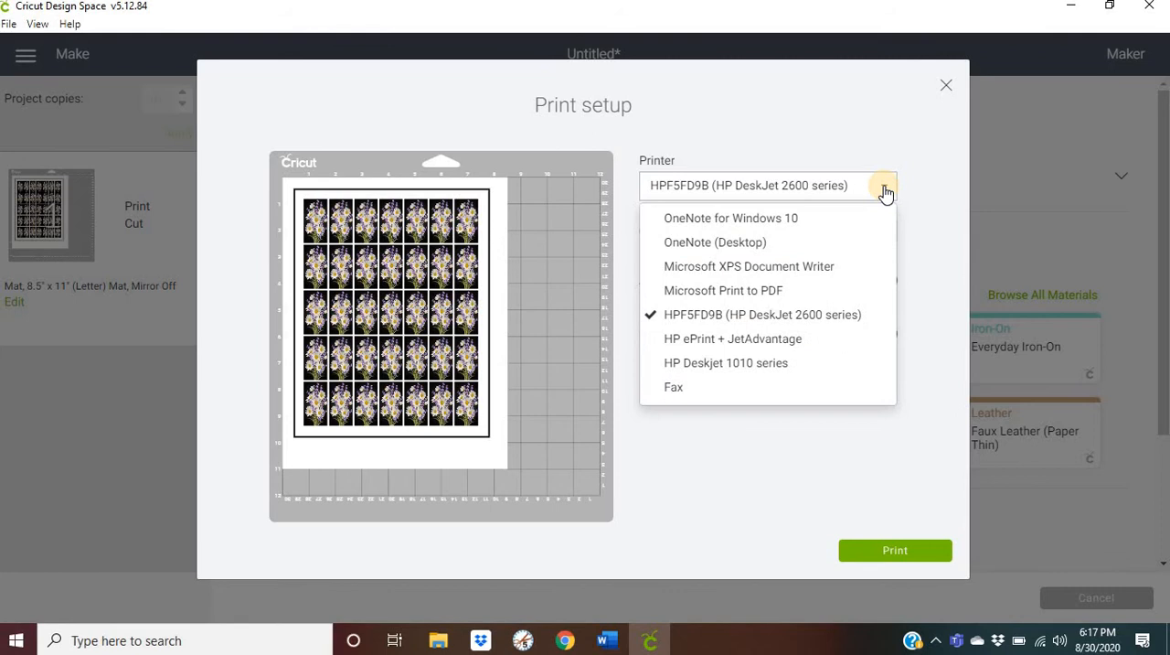
{"action": "left_click", "coordinate": [818, 315]}
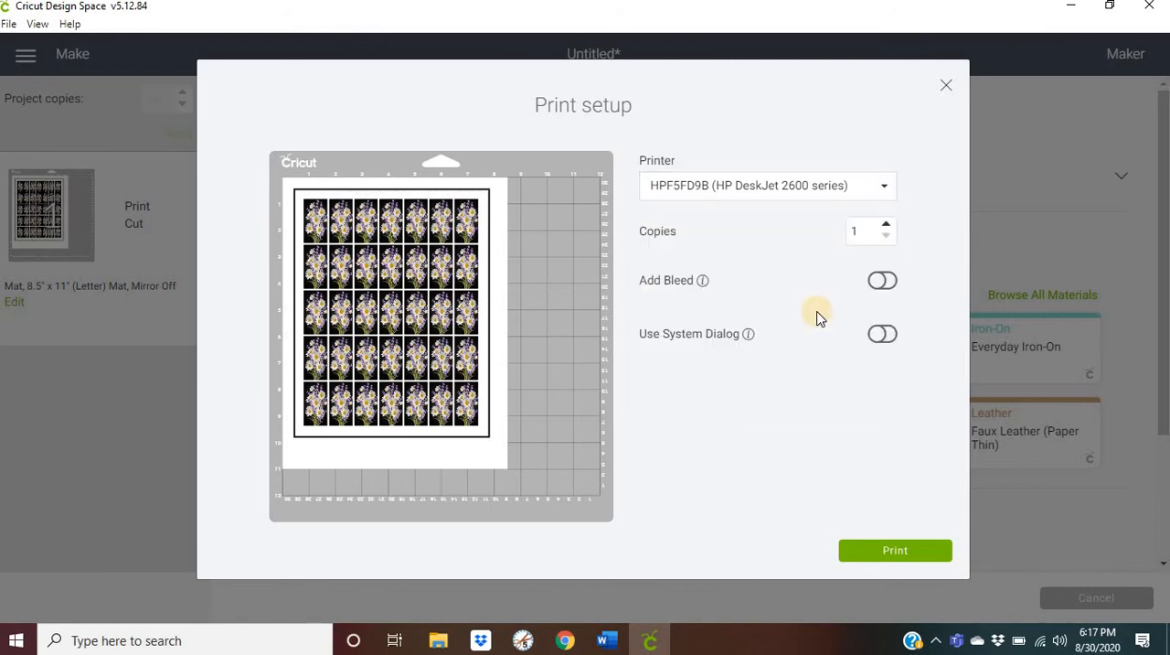
{"action": "left_click", "coordinate": [893, 556]}
{"action": "left_click", "coordinate": [947, 88]}
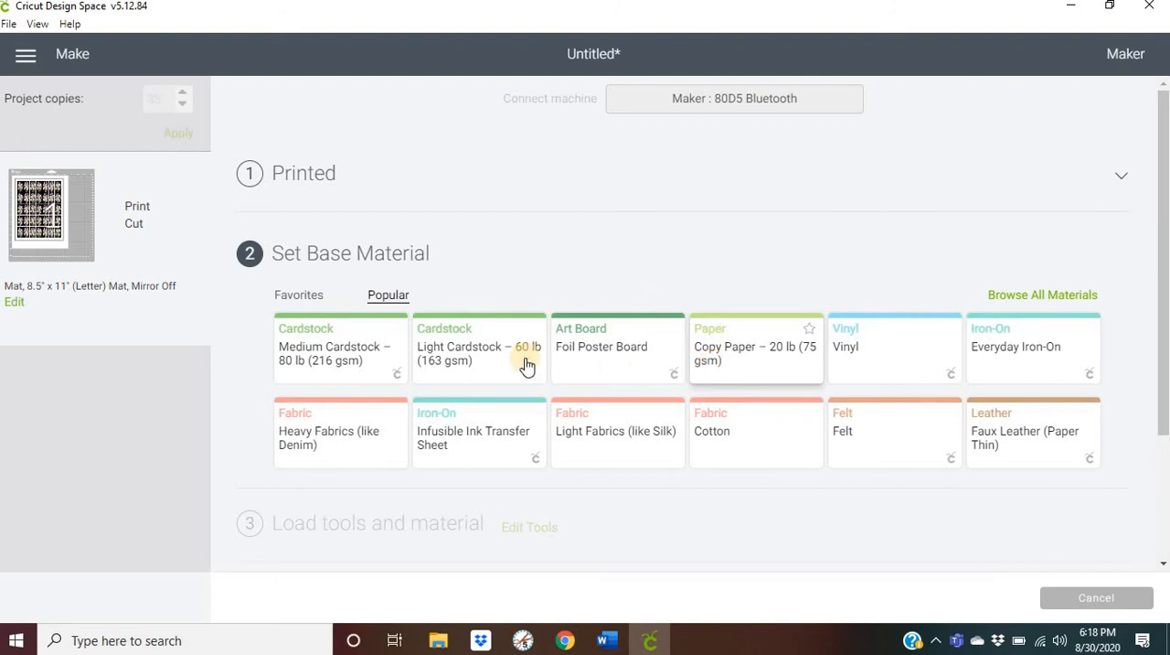
- Set the base material to Vinyl and review the tool loading and Go instructions
{"action": "left_click", "coordinate": [896, 371]}
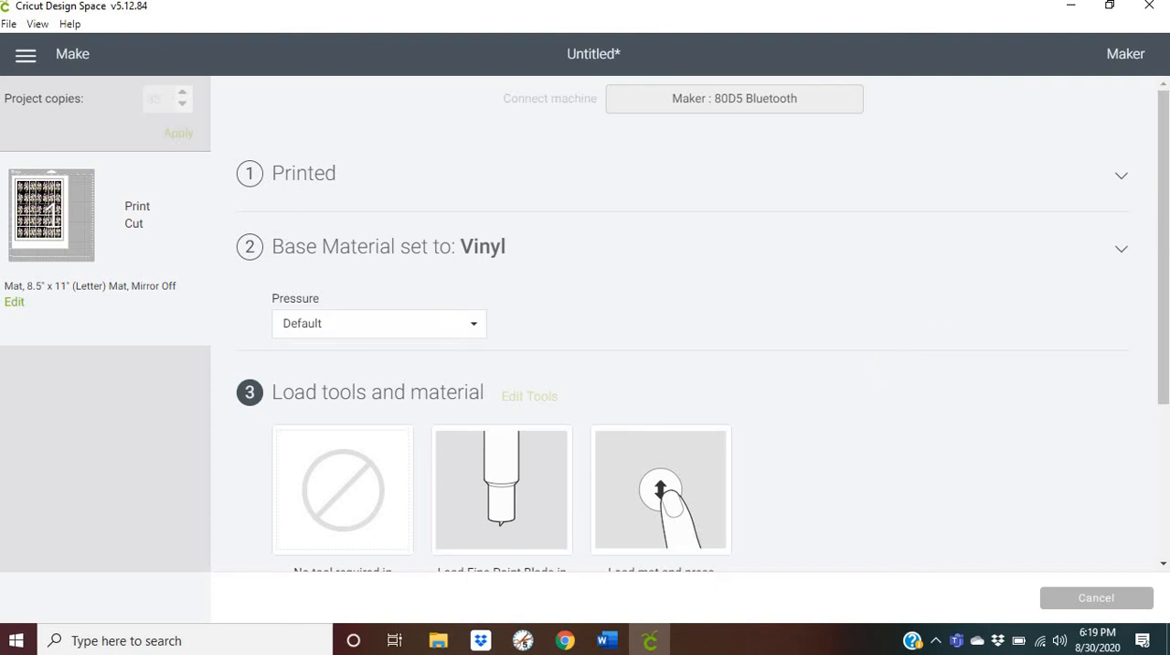
{"action": "left_click_drag", "start_coordinate": [1165, 188], "coordinate": [1164, 208]}
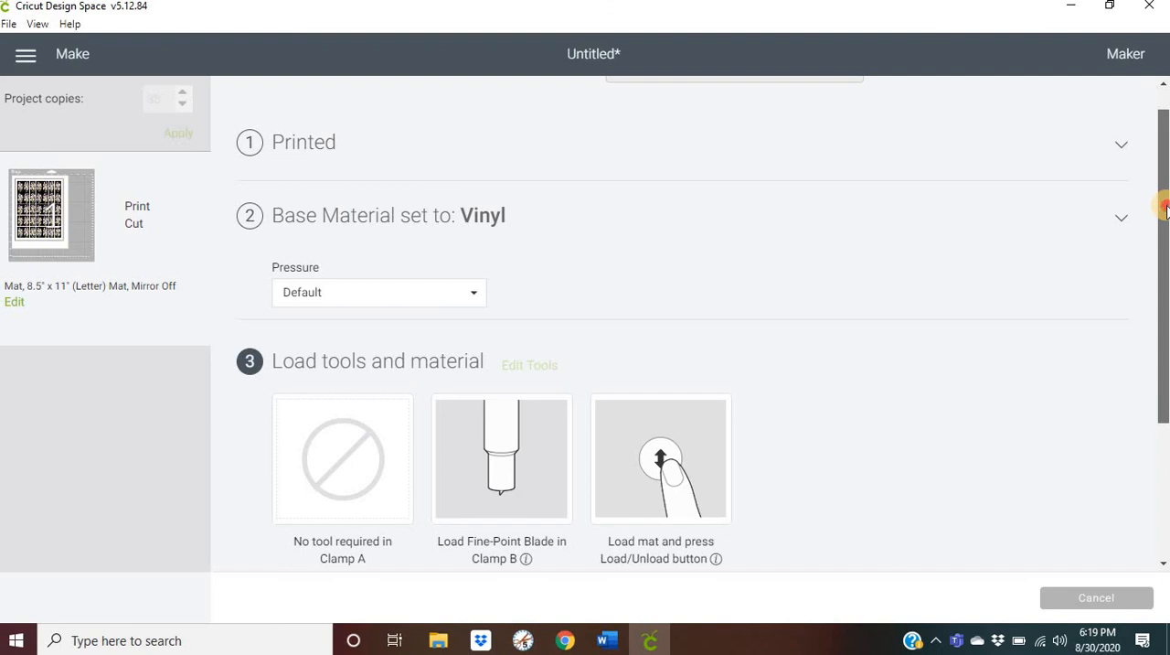
{"action": "left_click_drag", "start_coordinate": [1166, 226], "coordinate": [1165, 357]}
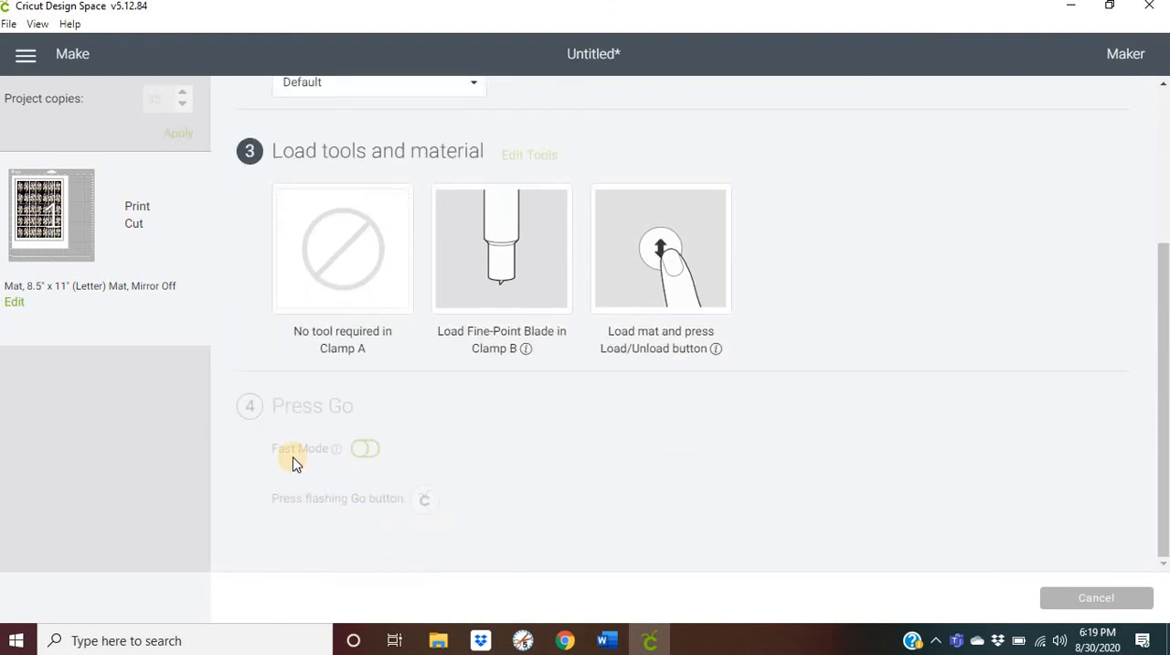